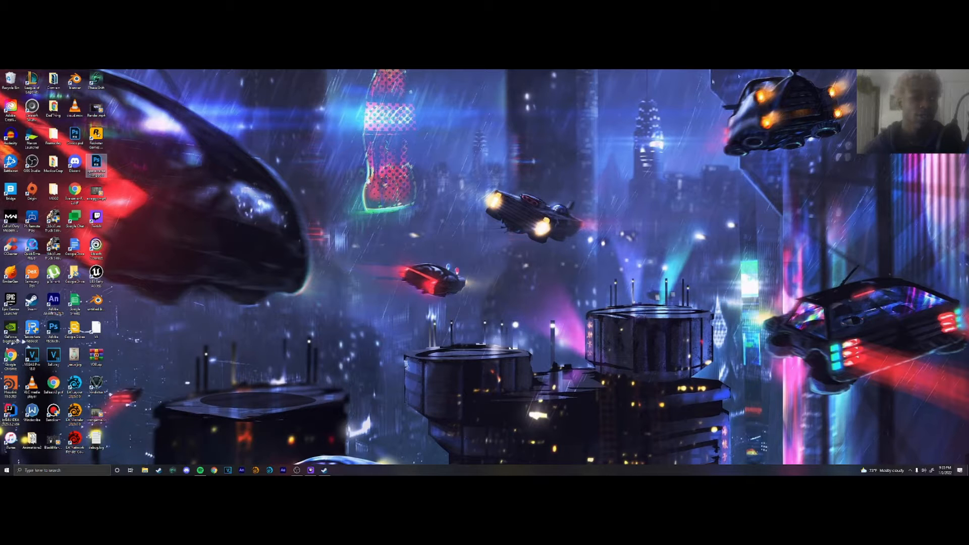
Launch Unreal Engine 5 Early Access from the Epic Games Launcher and show the Games project templates
{"action": "double_click", "coordinate": [10, 300]}
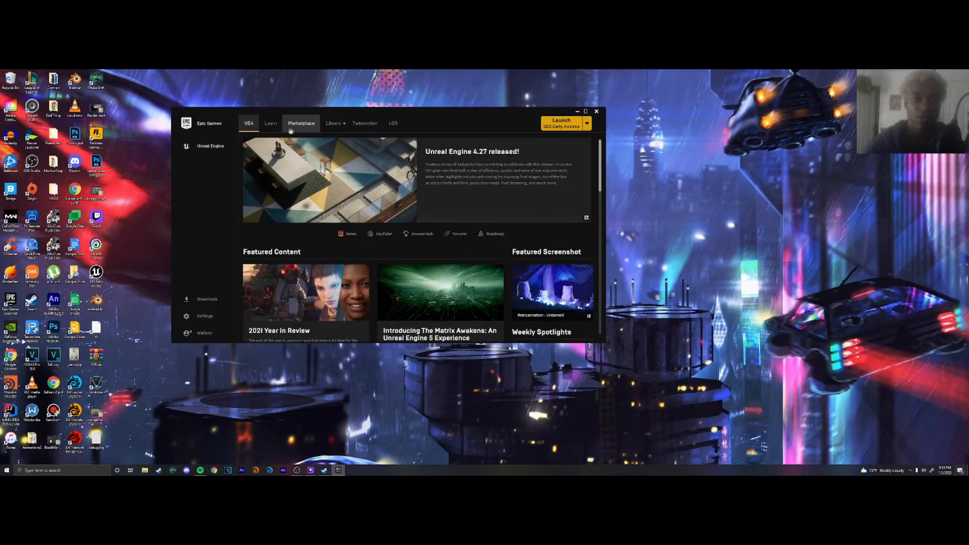
{"action": "left_click", "coordinate": [561, 124]}
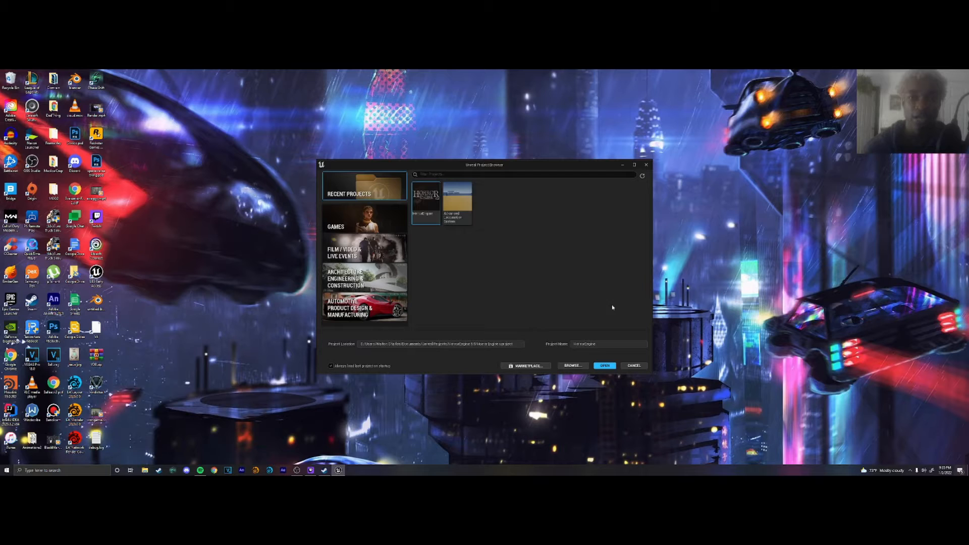
{"action": "left_click", "coordinate": [395, 222]}
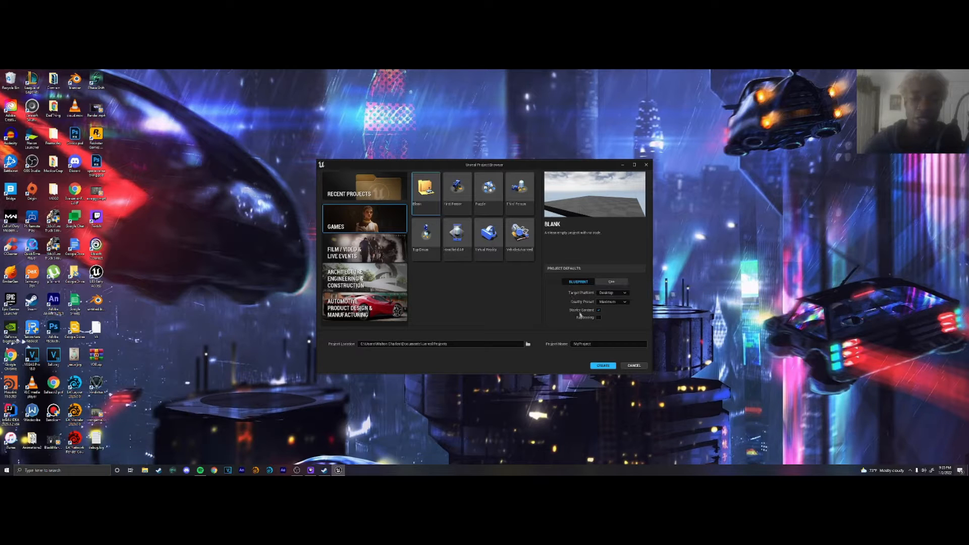
Create a Blank Blueprint game project for the Desktop platform, named Practice
{"action": "left_click", "coordinate": [612, 293]}
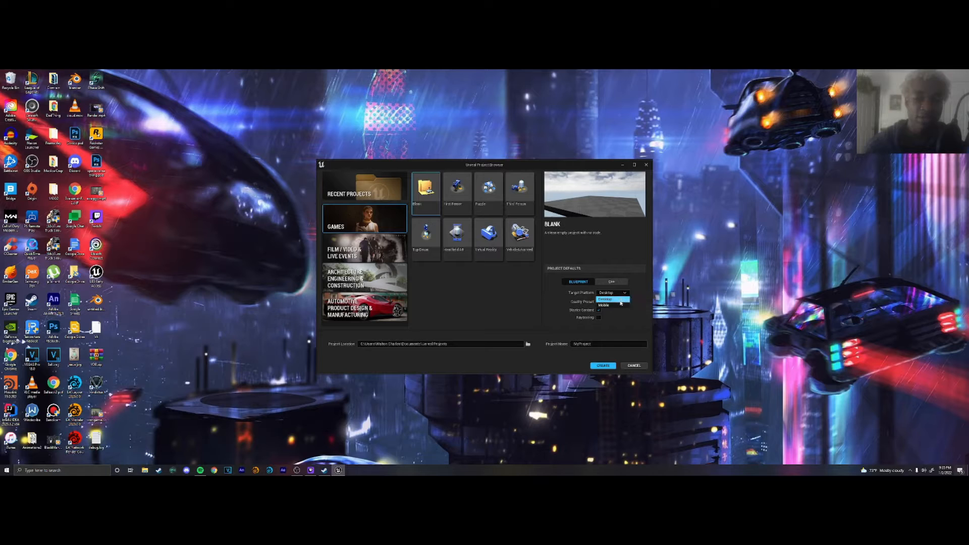
{"action": "left_click", "coordinate": [626, 300]}
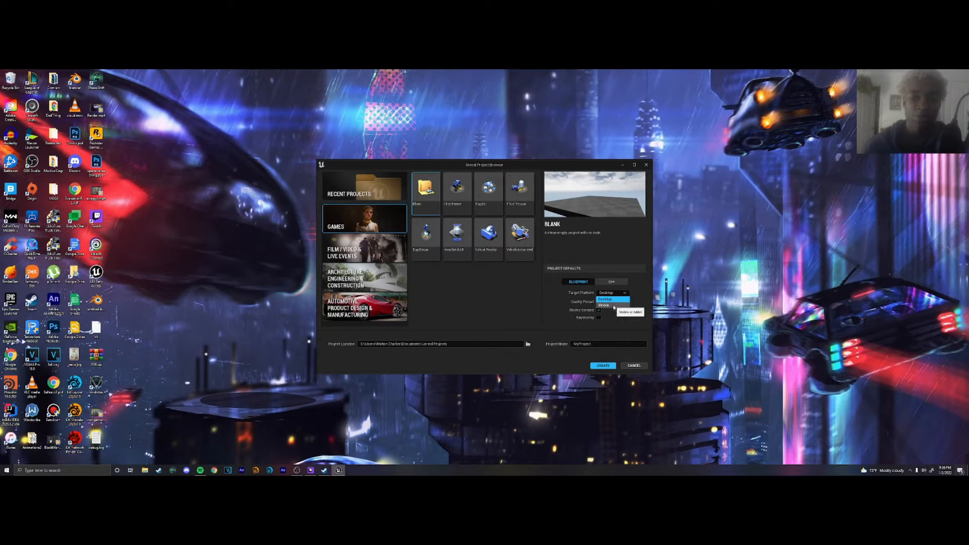
{"action": "left_click", "coordinate": [586, 344]}
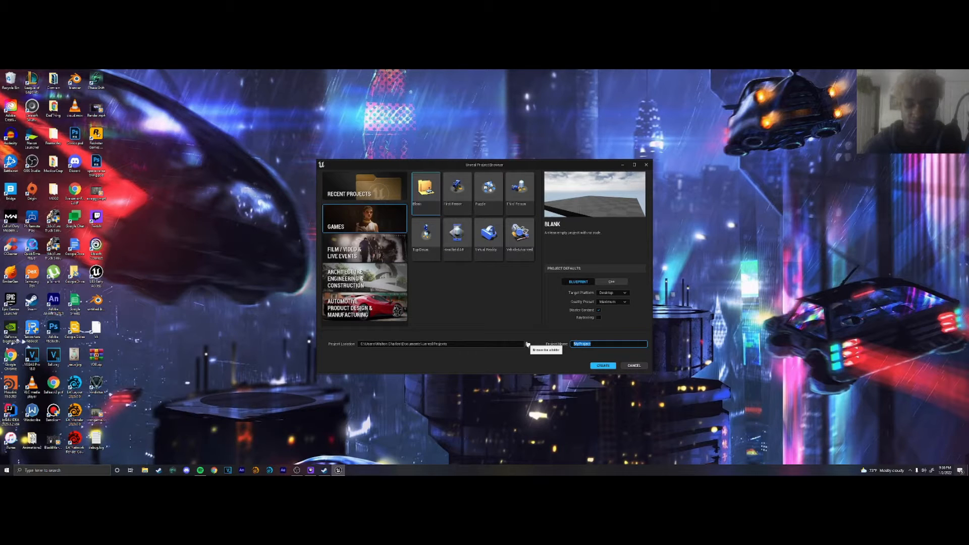
{"action": "type", "text": "Practice"}
{"action": "left_click", "coordinate": [610, 366]}
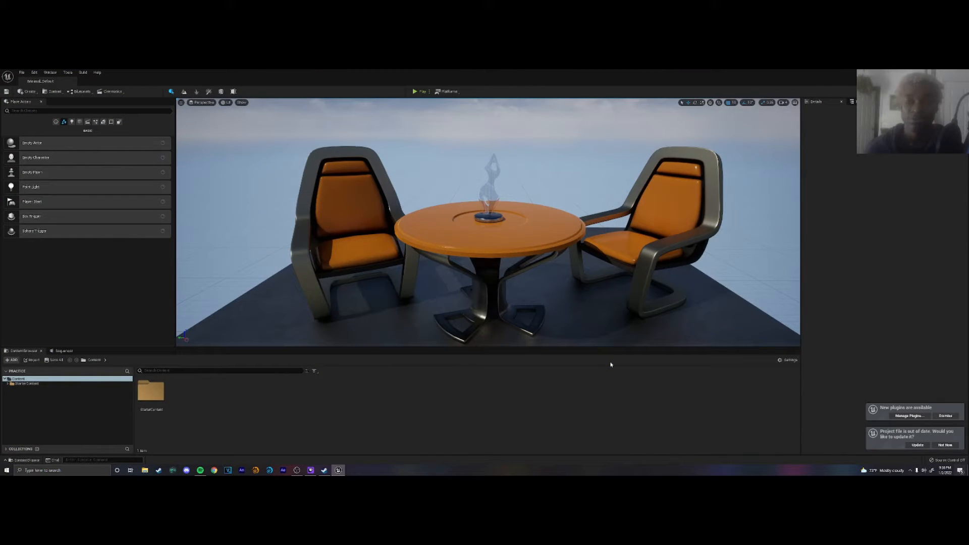
Examine the default level's table, chairs and floor by flying the viewport camera back and around them
{"action": "key", "text": "s"}
{"action": "right_click_drag", "start_coordinate": [601, 293], "coordinate": [535, 303]}
{"action": "key", "text": "d"}
{"action": "key", "text": "s"}
{"action": "key", "text": "d"}
{"action": "key", "text": "w"}
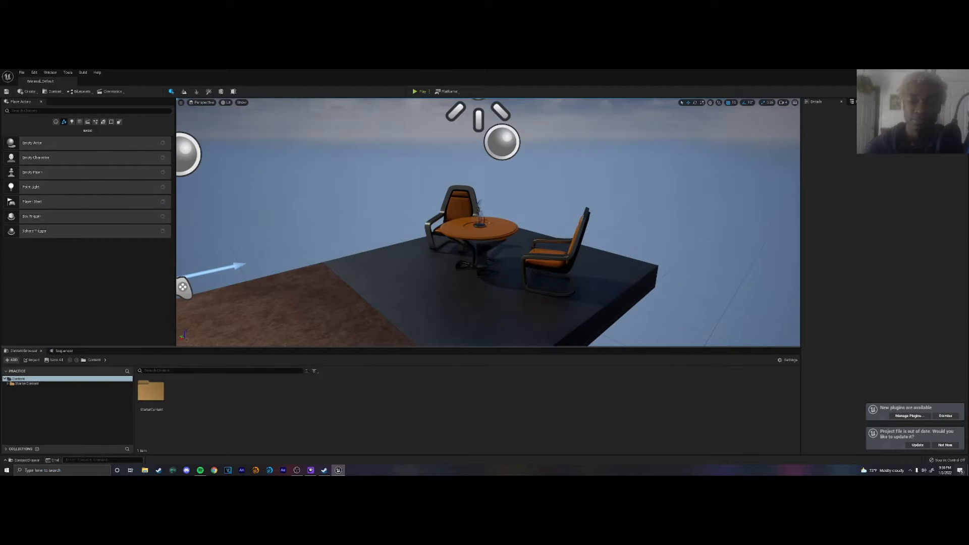
{"action": "right_click_drag", "start_coordinate": [534, 302], "coordinate": [541, 302]}
{"action": "key", "text": "s"}
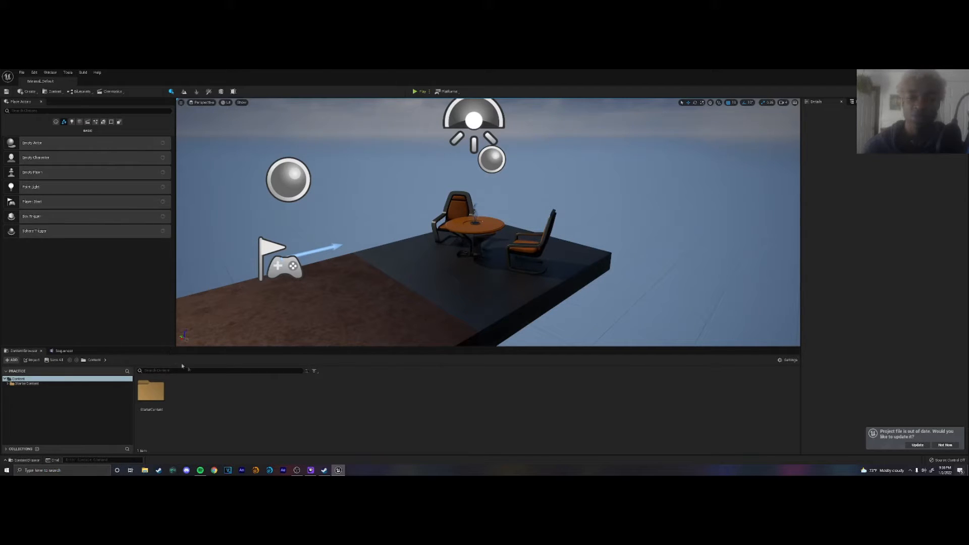
{"action": "scroll", "coordinate": [448, 285], "scroll_direction": "down", "scroll_amount": 8}
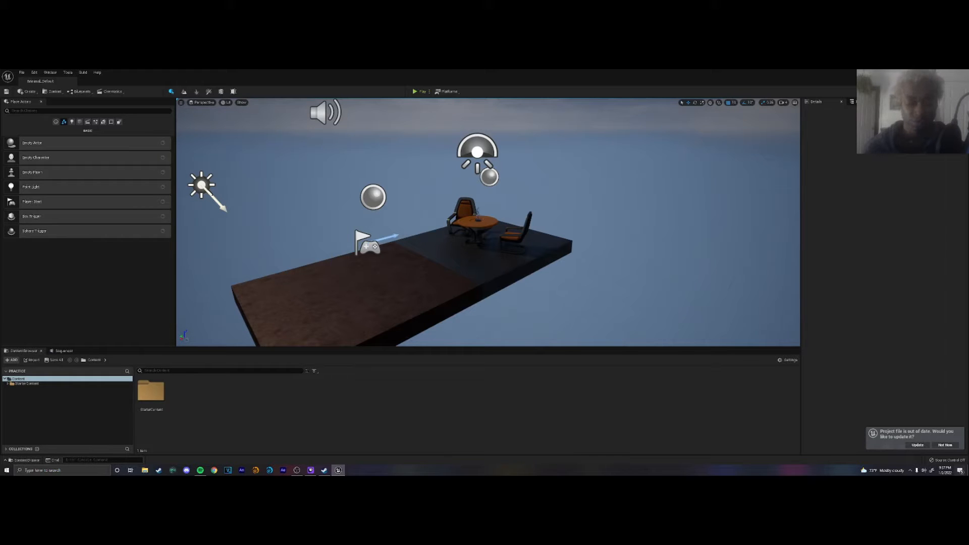
{"action": "key", "text": "s"}
{"action": "key", "text": "d"}
{"action": "key", "text": "a"}
{"action": "key", "text": "w"}
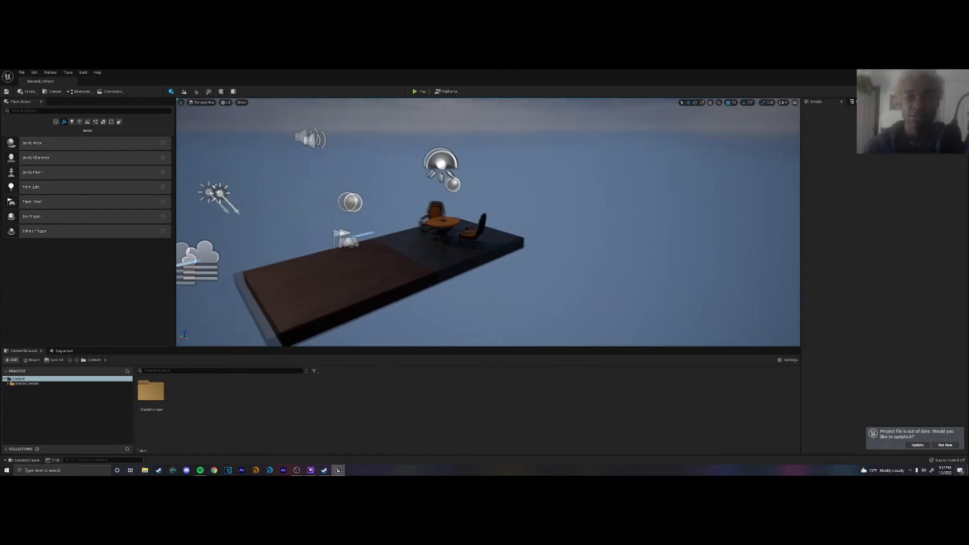
{"action": "key", "text": "d"}
{"action": "right_click_drag", "start_coordinate": [489, 222], "coordinate": [475, 151]}
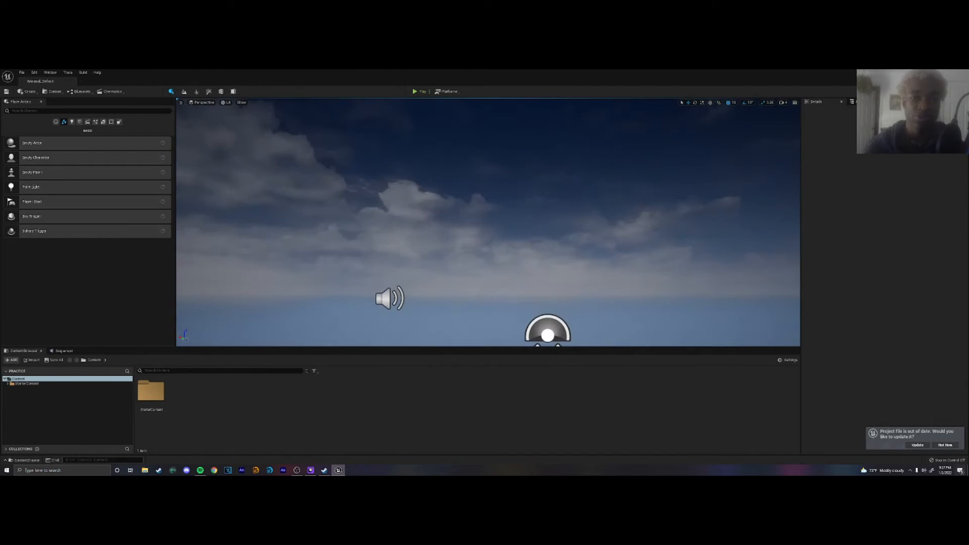
Examine the sky and the level's light, sound and fog actors from higher, lower, nearer and farther camera positions
{"action": "right_click_drag", "start_coordinate": [505, 230], "coordinate": [370, 223]}
{"action": "key", "text": "s"}
{"action": "key", "text": "w"}
{"action": "key", "text": "d"}
{"action": "key", "text": "q"}
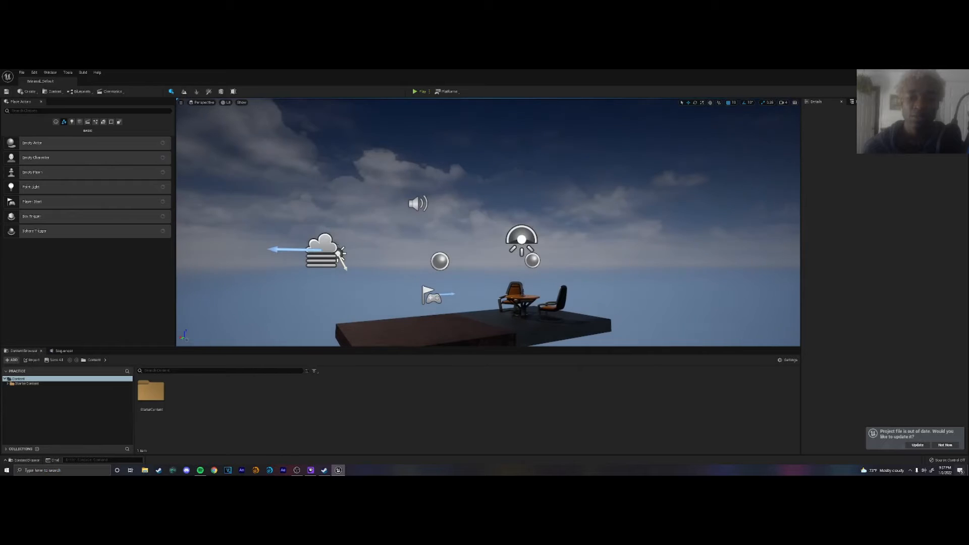
{"action": "key", "text": "e"}
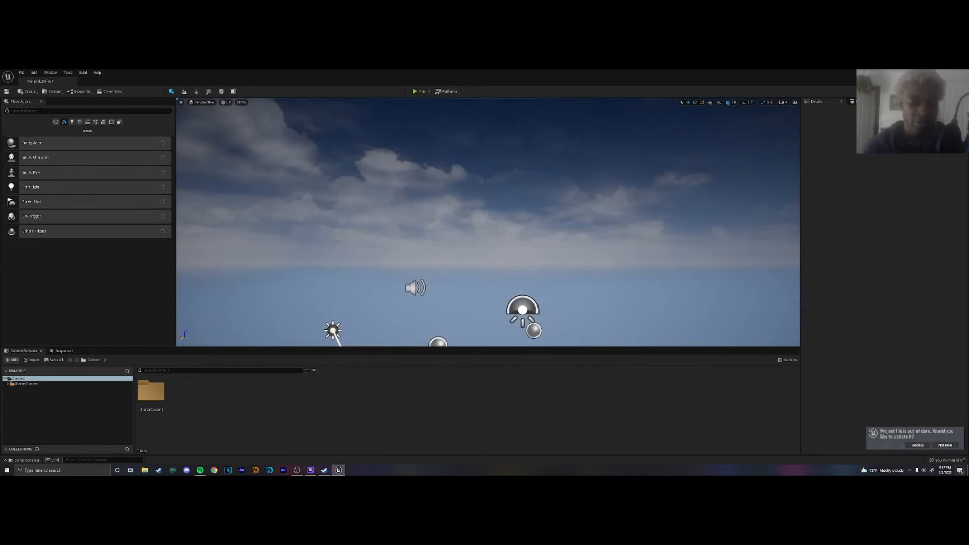
{"action": "key", "text": "w"}
{"action": "key", "text": "s"}
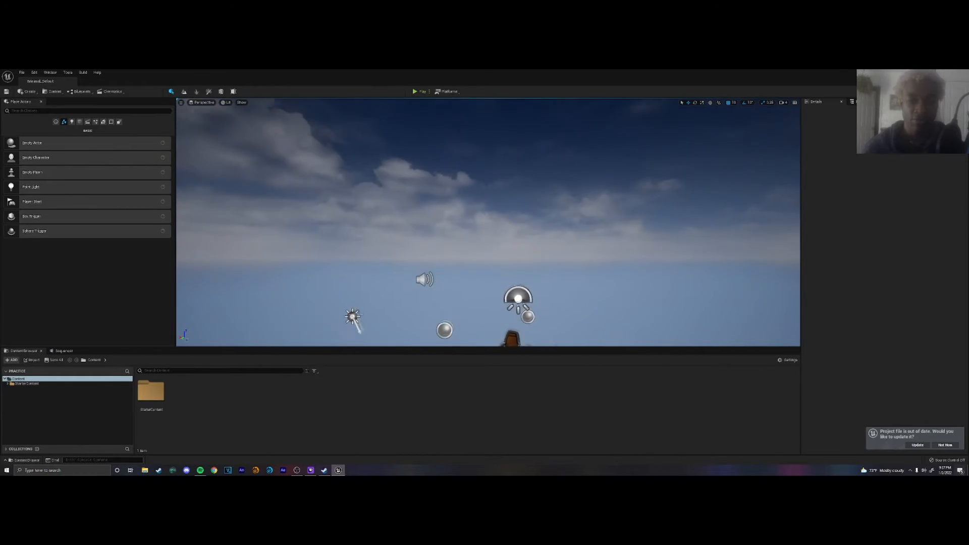
{"action": "key", "text": "w"}
{"action": "key", "text": "s"}
{"action": "key", "text": "w"}
{"action": "key", "text": "s"}
{"action": "mouse_move", "coordinate": [494, 192]}
{"action": "right_mouse_down"}
{"action": "mouse_move", "coordinate": [497, 214]}
{"action": "mouse_move", "coordinate": [493, 191]}
{"action": "right_mouse_up"}
{"action": "key", "text": "d"}
{"action": "key", "text": "a"}
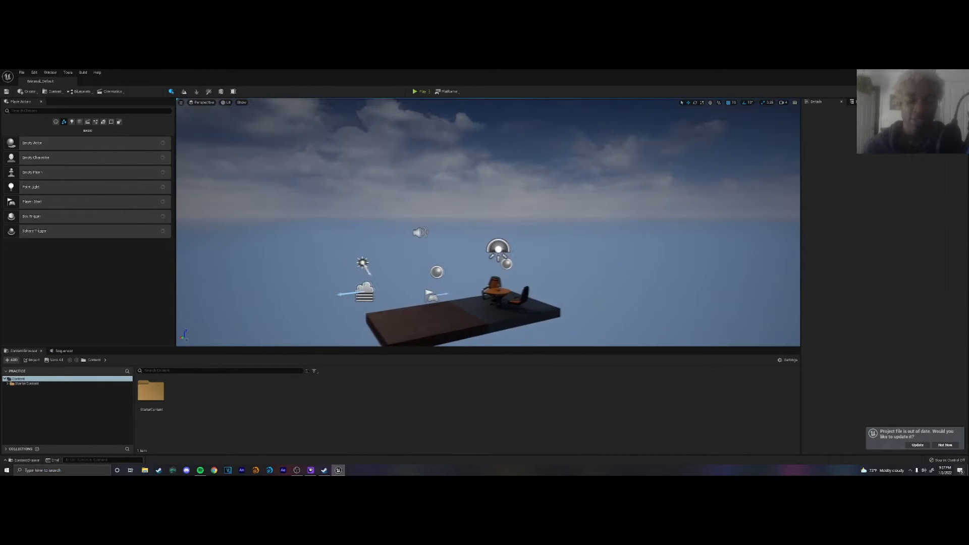
{"action": "key", "text": "w"}
{"action": "right_click_drag", "start_coordinate": [493, 191], "coordinate": [516, 241]}
{"action": "key", "text": "w"}
{"action": "key", "text": "a"}
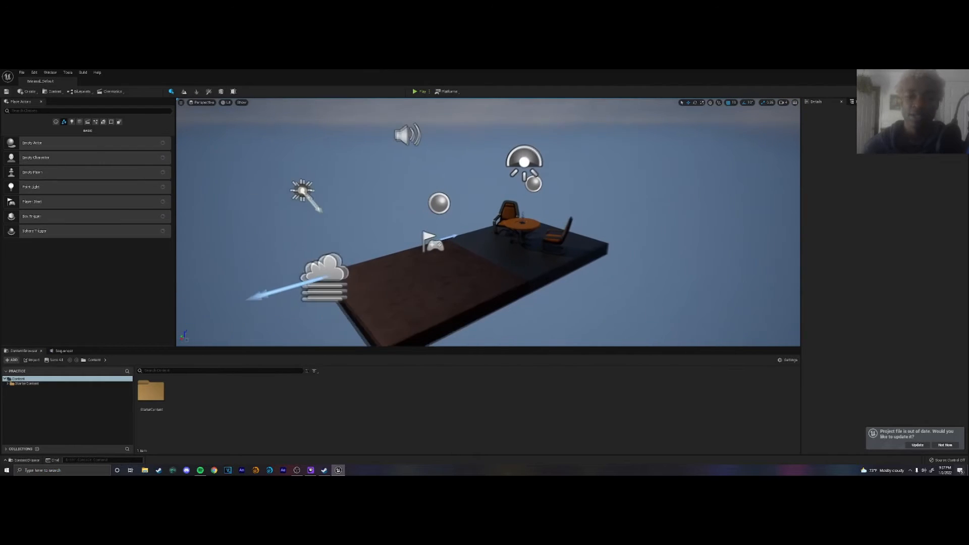
Try raising one chair beside the table off the floor, and undo the move
{"action": "left_click", "coordinate": [491, 263]}
{"action": "left_click", "coordinate": [507, 254]}
{"action": "left_click", "coordinate": [513, 225]}
{"action": "key", "text": "w"}
{"action": "right_click_drag", "start_coordinate": [514, 225], "coordinate": [567, 226]}
{"action": "key", "text": "a"}
{"action": "left_click", "coordinate": [566, 227]}
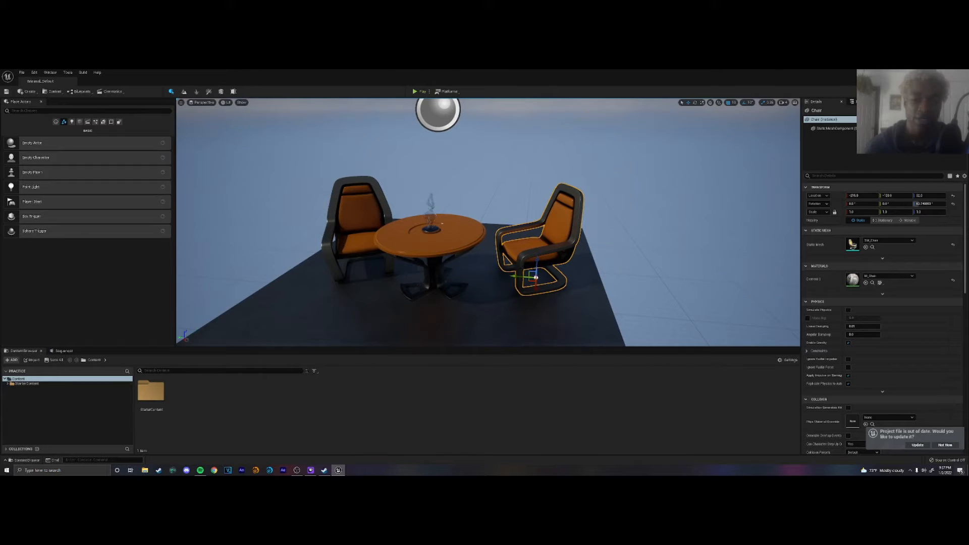
{"action": "mouse_move", "coordinate": [535, 266]}
{"action": "left_mouse_down"}
{"action": "mouse_move", "coordinate": [535, 240]}
{"action": "mouse_move", "coordinate": [537, 277]}
{"action": "mouse_move", "coordinate": [544, 264]}
{"action": "left_mouse_up"}
{"action": "key", "text": "ctrl+z"}
{"action": "key", "text": "ctrl+z"}
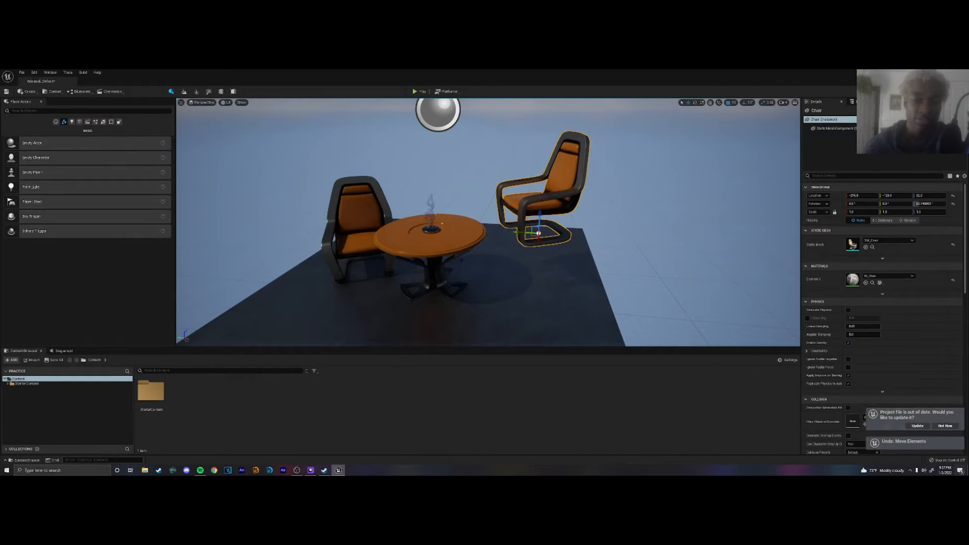
{"action": "key", "text": "ctrl+z"}
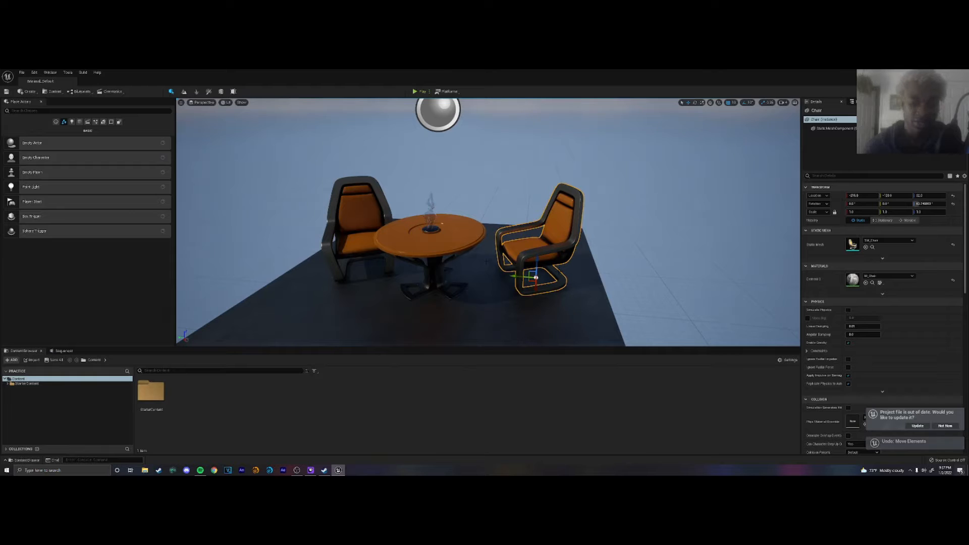
Try rotating the selected chair around different axes, undoing each rotation
{"action": "key", "text": "e"}
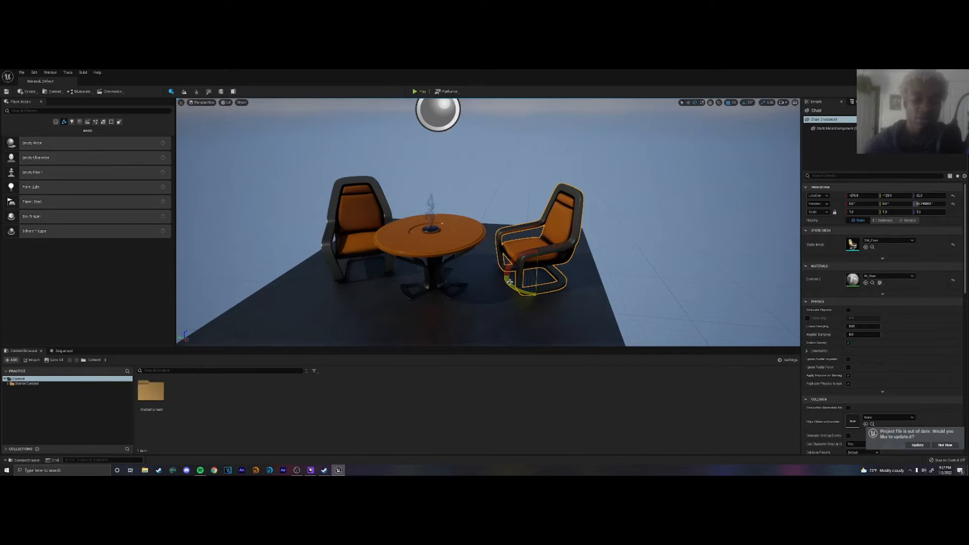
{"action": "left_click_drag", "start_coordinate": [510, 281], "coordinate": [535, 286]}
{"action": "key", "text": "ctrl+z"}
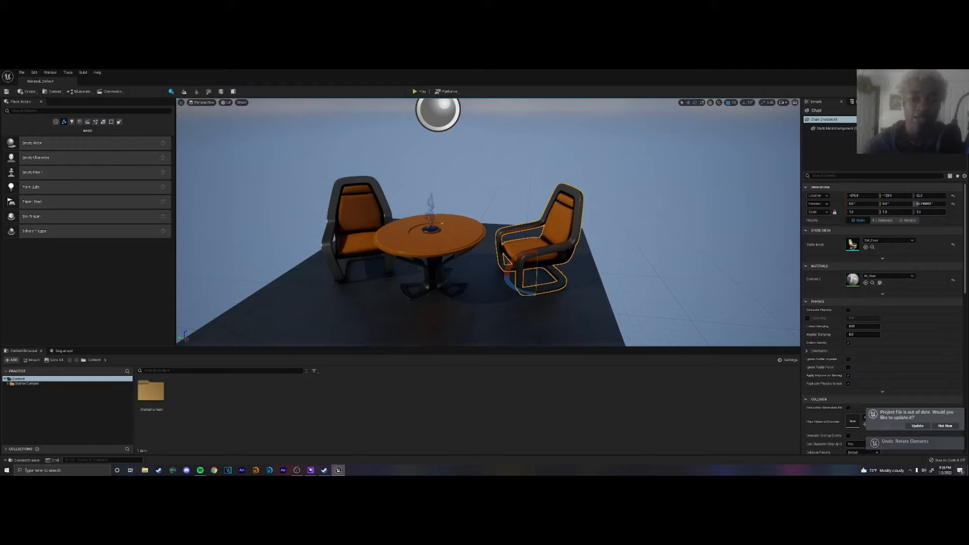
{"action": "right_click_drag", "start_coordinate": [536, 273], "coordinate": [530, 272]}
{"action": "left_click_drag", "start_coordinate": [530, 272], "coordinate": [531, 269]}
{"action": "key", "text": "ctrl+z"}
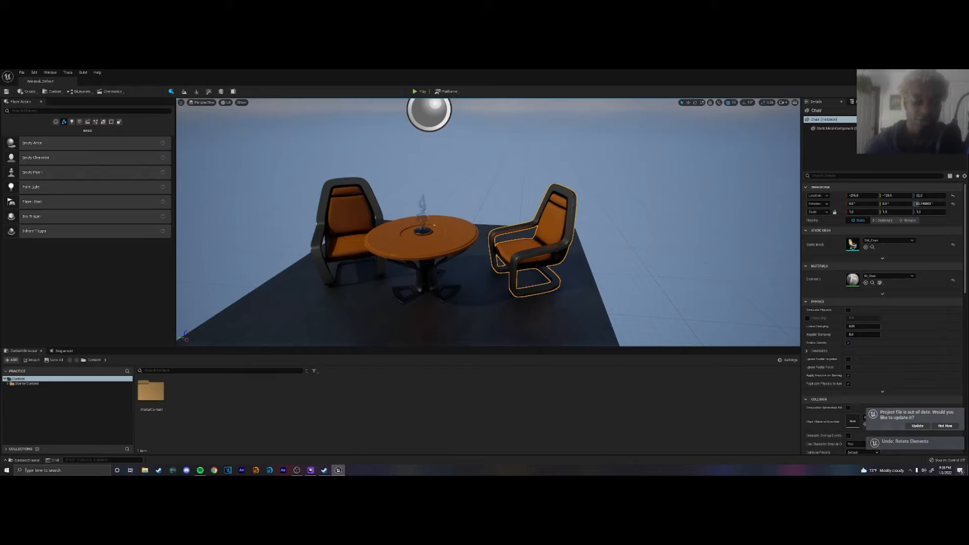
Try scaling the selected chair uniformly, and undo the scaling
{"action": "scroll", "coordinate": [545, 229], "scroll_direction": "down", "scroll_amount": 7}
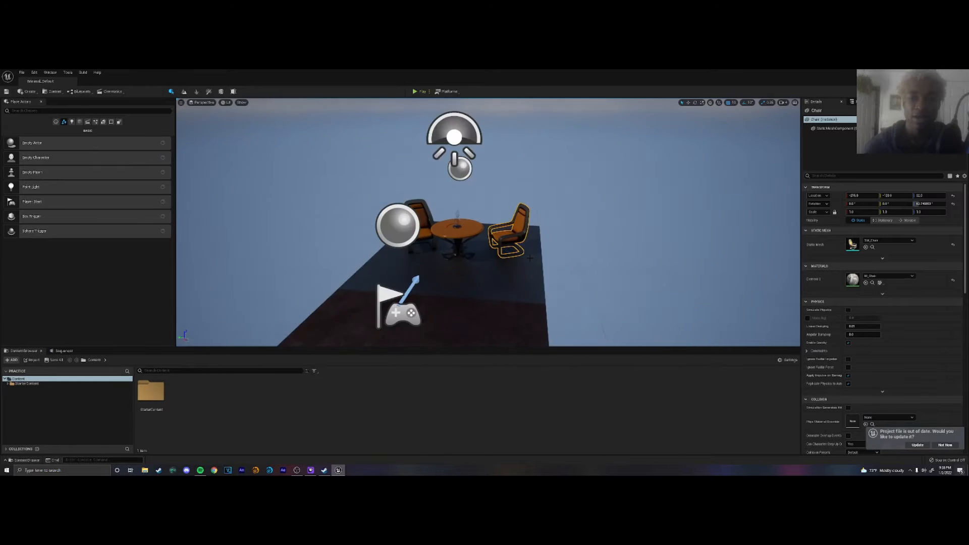
{"action": "scroll", "coordinate": [535, 243], "scroll_direction": "up", "scroll_amount": 4}
{"action": "key", "text": "e"}
{"action": "key", "text": "w"}
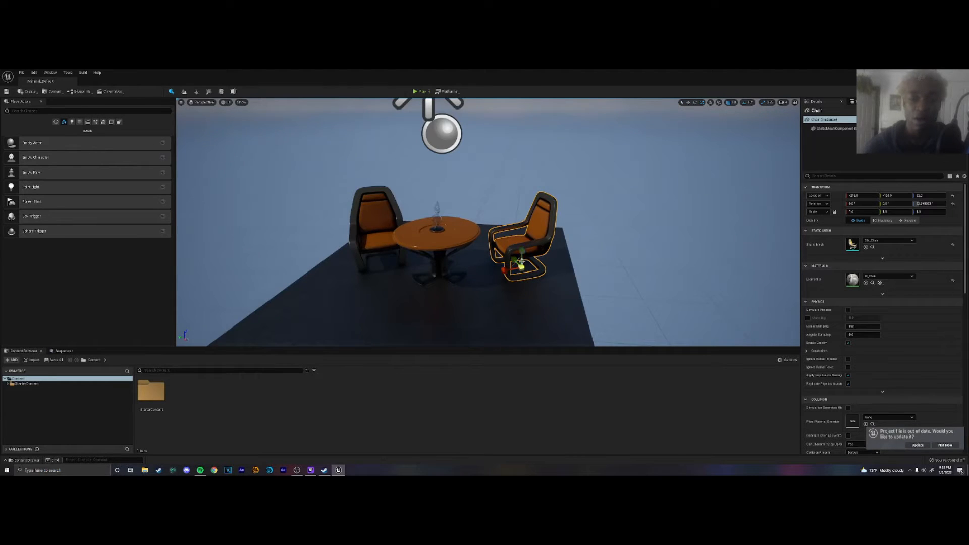
{"action": "left_click_drag", "start_coordinate": [521, 269], "coordinate": [601, 205]}
{"action": "key", "text": "ctrl+z"}
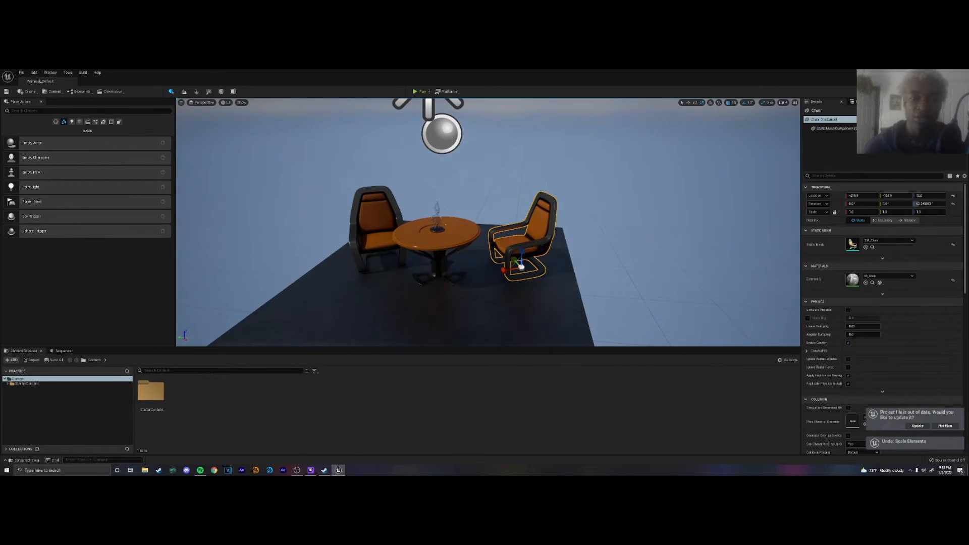
Delete both chairs and the table from the level
{"action": "mouse_move", "coordinate": [561, 233]}
{"action": "right_mouse_down"}
{"action": "mouse_move", "coordinate": [515, 233]}
{"action": "mouse_move", "coordinate": [560, 231]}
{"action": "mouse_move", "coordinate": [531, 233]}
{"action": "mouse_move", "coordinate": [560, 202]}
{"action": "mouse_move", "coordinate": [570, 222]}
{"action": "mouse_move", "coordinate": [561, 232]}
{"action": "right_mouse_up"}
{"action": "key", "text": "w"}
{"action": "key", "text": "Delete"}
{"action": "left_click", "coordinate": [492, 238]}
{"action": "key", "text": "Delete"}
{"action": "left_click", "coordinate": [432, 222]}
{"action": "key", "text": "Delete"}
Delete the brown floor section next to the dark floor
{"action": "right_click_drag", "start_coordinate": [402, 297], "coordinate": [414, 276]}
{"action": "key", "text": "s"}
{"action": "left_click", "coordinate": [406, 281]}
{"action": "key", "text": "Delete"}
{"action": "key", "text": "s"}
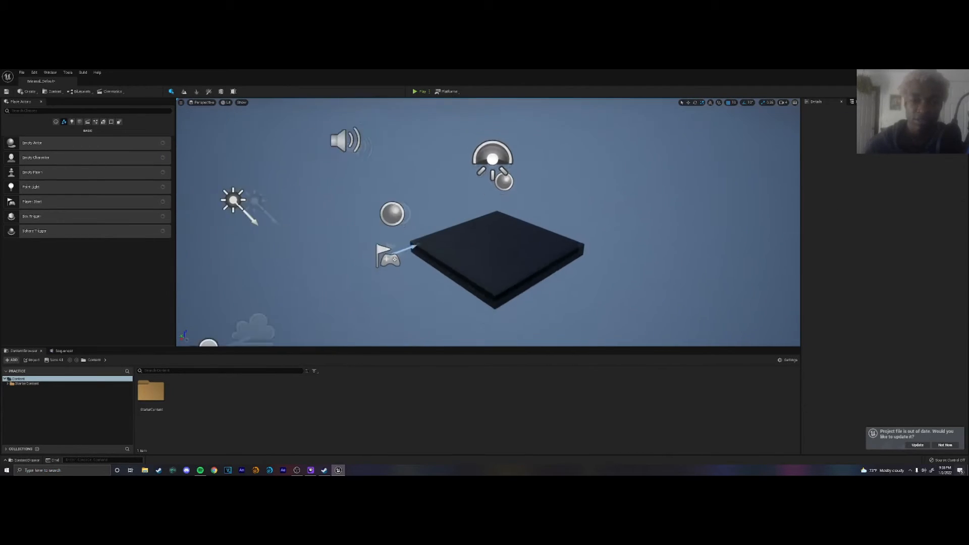
Scale up the remaining dark floor into a much larger ground surface
{"action": "left_click", "coordinate": [489, 259]}
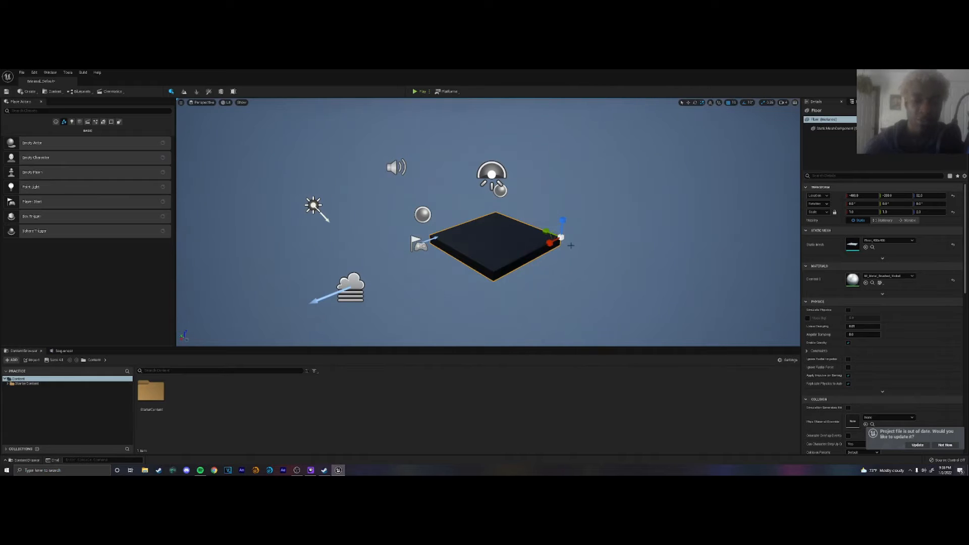
{"action": "left_click_drag", "start_coordinate": [558, 234], "coordinate": [557, 233]}
{"action": "right_click_drag", "start_coordinate": [557, 233], "coordinate": [495, 216]}
{"action": "key", "text": "s"}
{"action": "left_click_drag", "start_coordinate": [619, 234], "coordinate": [618, 240]}
{"action": "right_click_drag", "start_coordinate": [618, 240], "coordinate": [586, 222]}
{"action": "key", "text": "w"}
{"action": "key", "text": "q"}
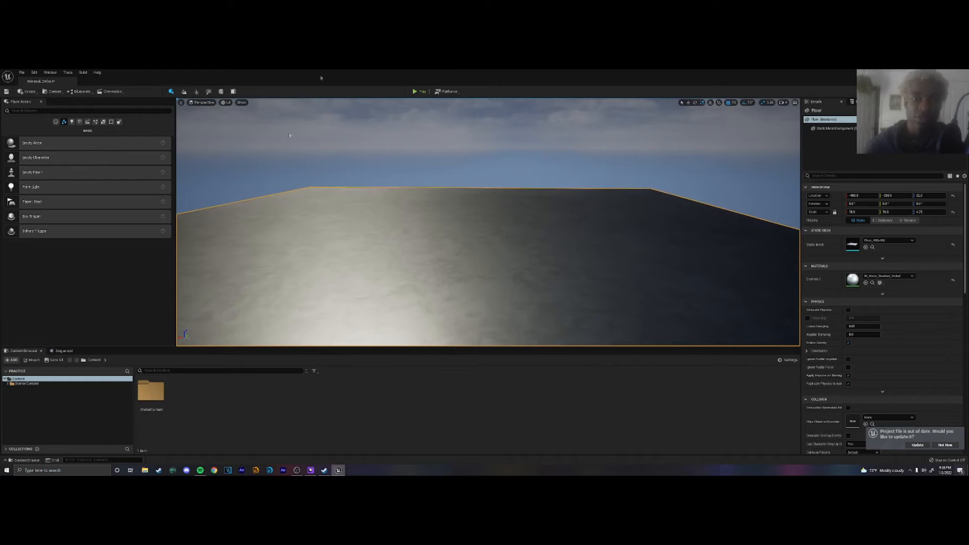
Examine the enlarged floor from several angles and look through its physics, collision, lighting and rendering properties
{"action": "key", "text": "e"}
{"action": "right_click_drag", "start_coordinate": [378, 201], "coordinate": [388, 260]}
{"action": "key", "text": "w"}
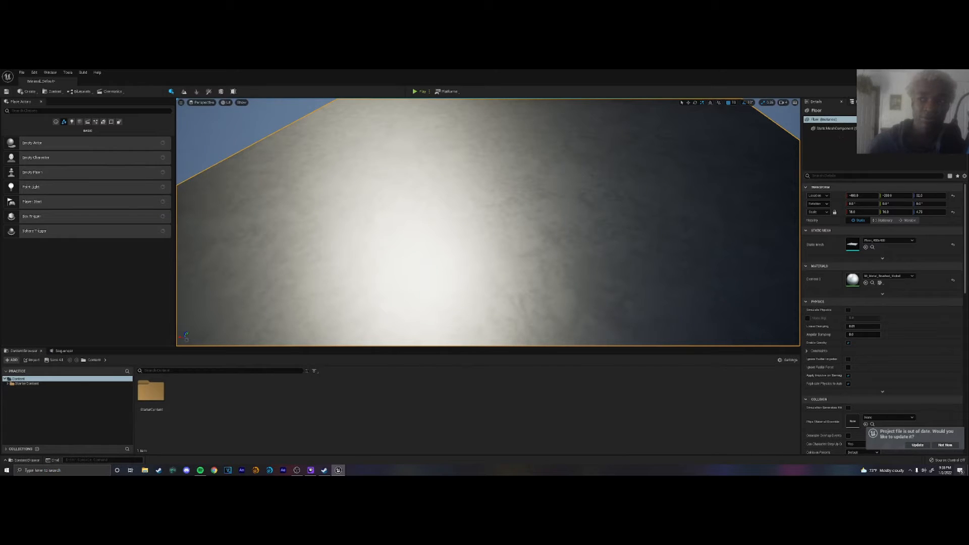
{"action": "key", "text": "s"}
{"action": "right_click_drag", "start_coordinate": [656, 217], "coordinate": [735, 148]}
{"action": "key", "text": "a"}
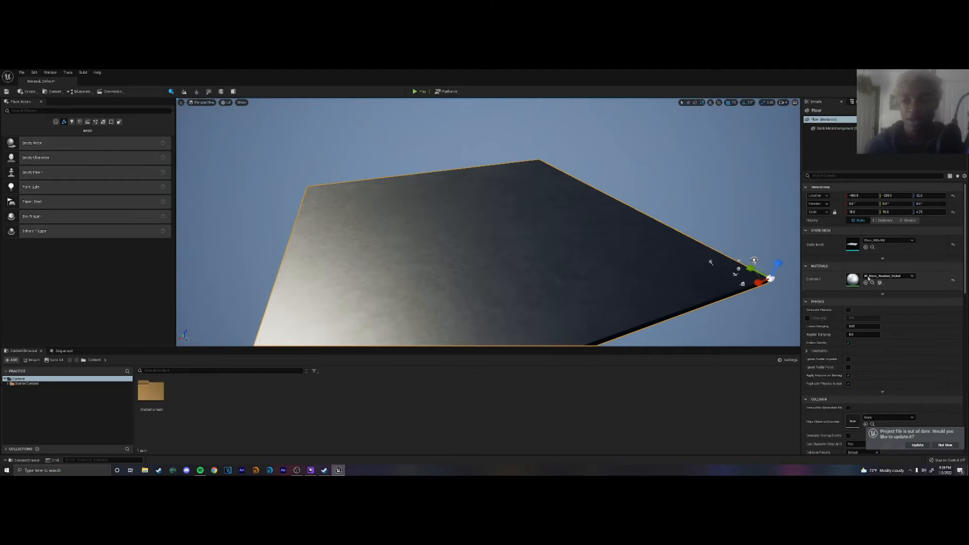
{"action": "scroll", "coordinate": [884, 280], "scroll_direction": "down", "scroll_amount": 2}
{"action": "left_click_drag", "start_coordinate": [965, 223], "coordinate": [966, 252]}
{"action": "scroll", "coordinate": [960, 241], "scroll_direction": "up", "scroll_amount": 2}
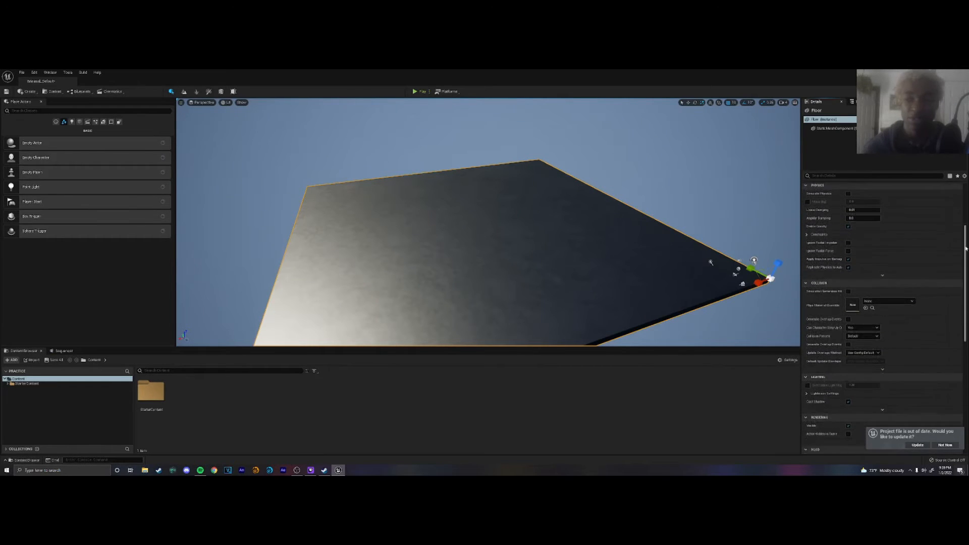
{"action": "scroll", "coordinate": [959, 246], "scroll_direction": "down", "scroll_amount": 2}
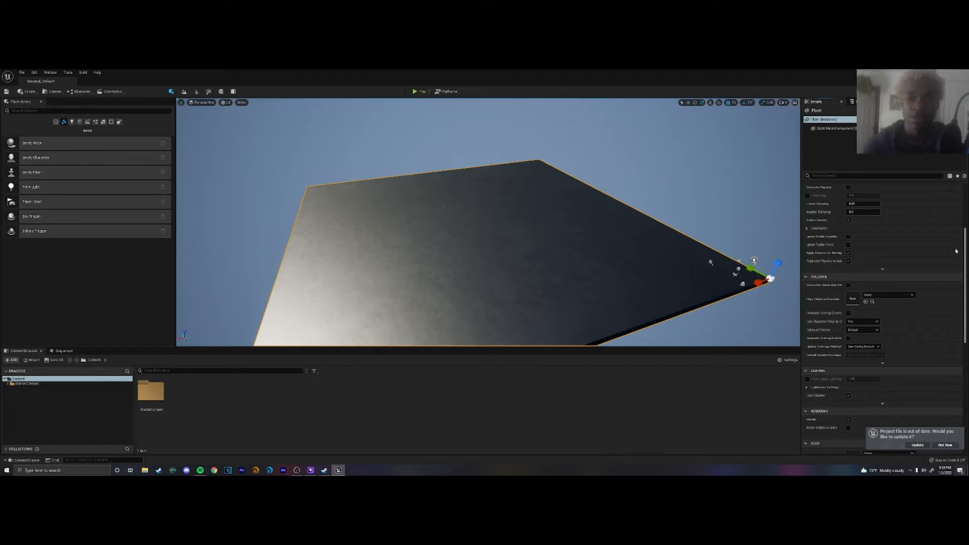
{"action": "scroll", "coordinate": [957, 257], "scroll_direction": "down", "scroll_amount": 2}
{"action": "scroll", "coordinate": [959, 267], "scroll_direction": "up", "scroll_amount": 1}
{"action": "scroll", "coordinate": [959, 266], "scroll_direction": "up", "scroll_amount": 1}
{"action": "scroll", "coordinate": [958, 263], "scroll_direction": "down", "scroll_amount": 8}
{"action": "scroll", "coordinate": [950, 334], "scroll_direction": "up", "scroll_amount": 10}
Show the outline of all actors in the level alongside the floor
{"action": "left_click", "coordinate": [861, 102]}
{"action": "scroll", "coordinate": [711, 262], "scroll_direction": "down", "scroll_amount": 3}
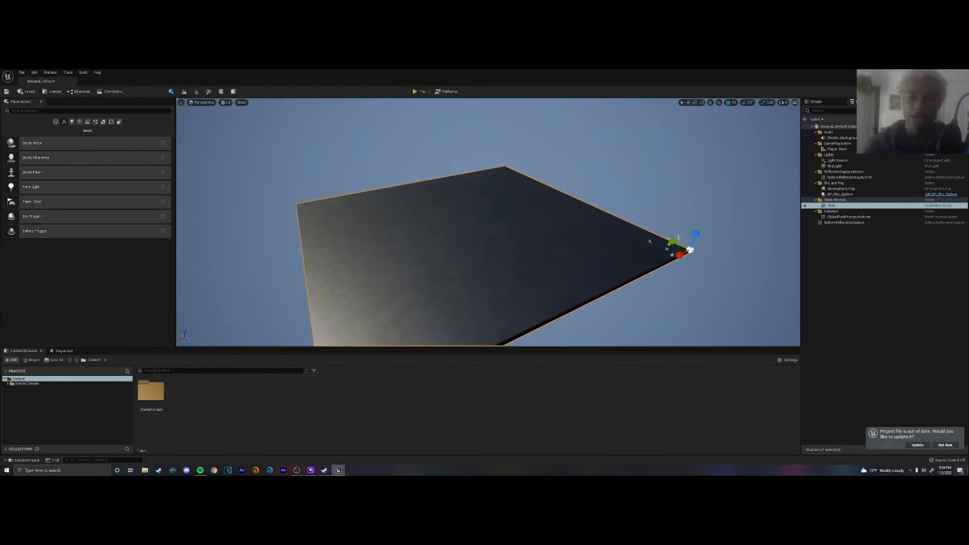
{"action": "right_click_drag", "start_coordinate": [601, 197], "coordinate": [601, 188]}
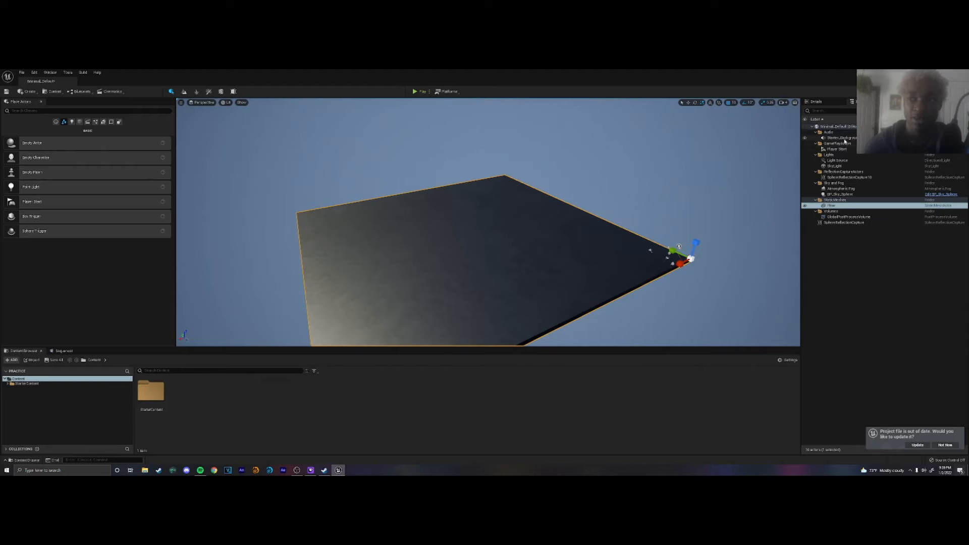
Look through the gameplay, sky light and lights entries in the level's actor list
{"action": "left_click", "coordinate": [845, 142]}
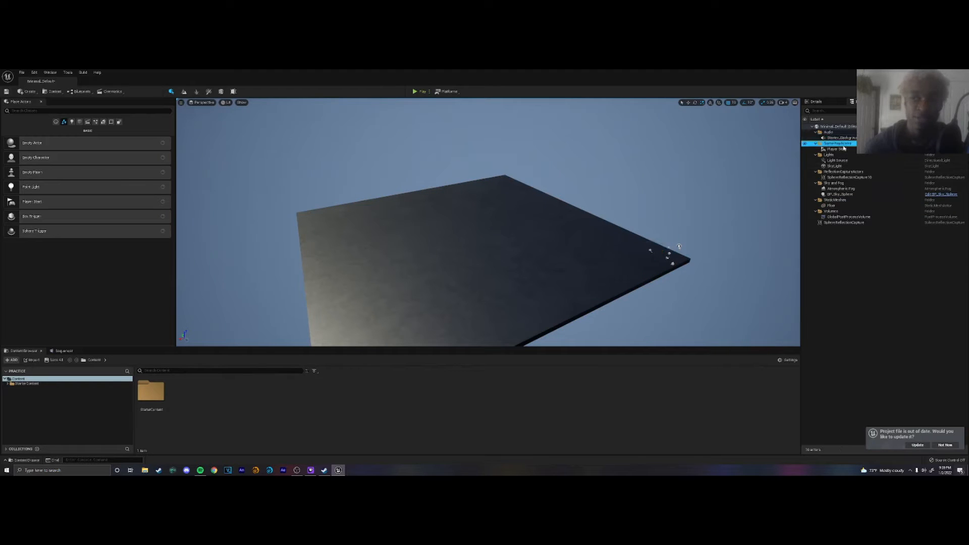
{"action": "left_click", "coordinate": [841, 166]}
{"action": "left_click", "coordinate": [828, 156]}
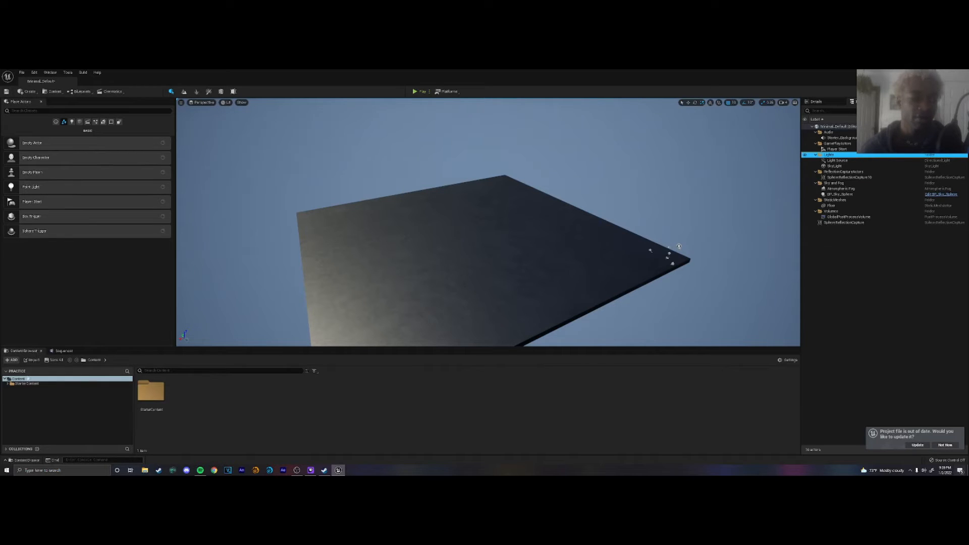
Place the couch mesh from the Starter Content Props folder on the dark floor and focus the view on it
{"action": "left_click", "coordinate": [7, 385]}
{"action": "left_click", "coordinate": [36, 383]}
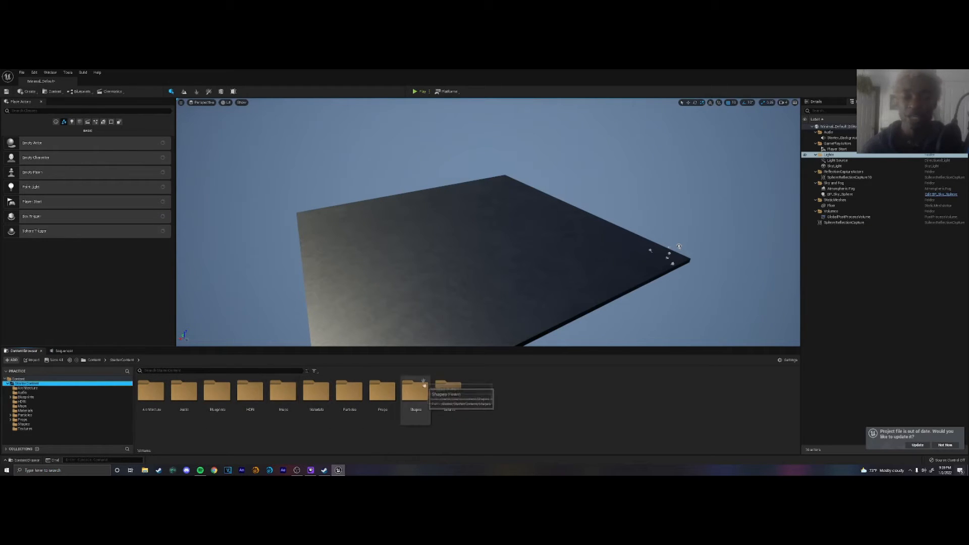
{"action": "double_click", "coordinate": [385, 386]}
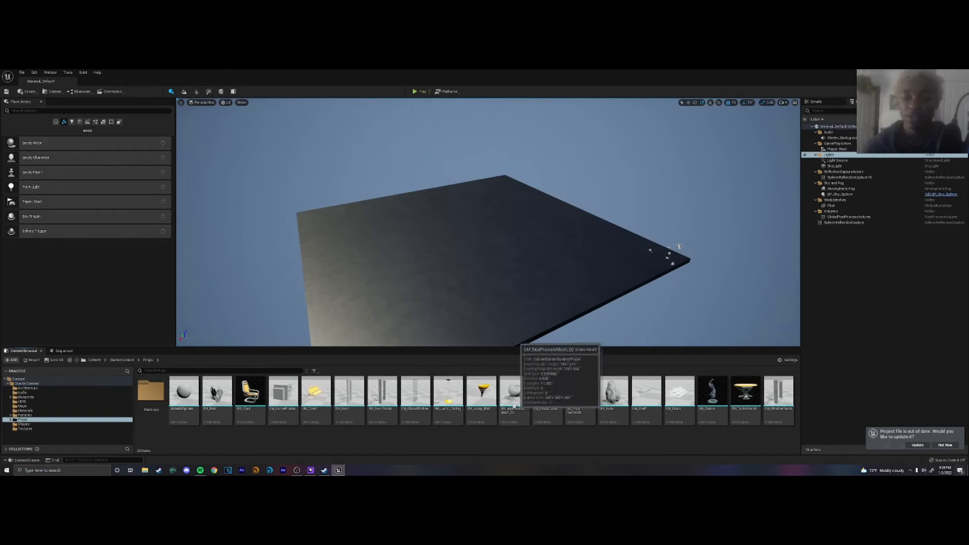
{"action": "left_click_drag", "start_coordinate": [319, 397], "coordinate": [413, 166]}
{"action": "key", "text": "w"}
{"action": "key", "text": "f"}
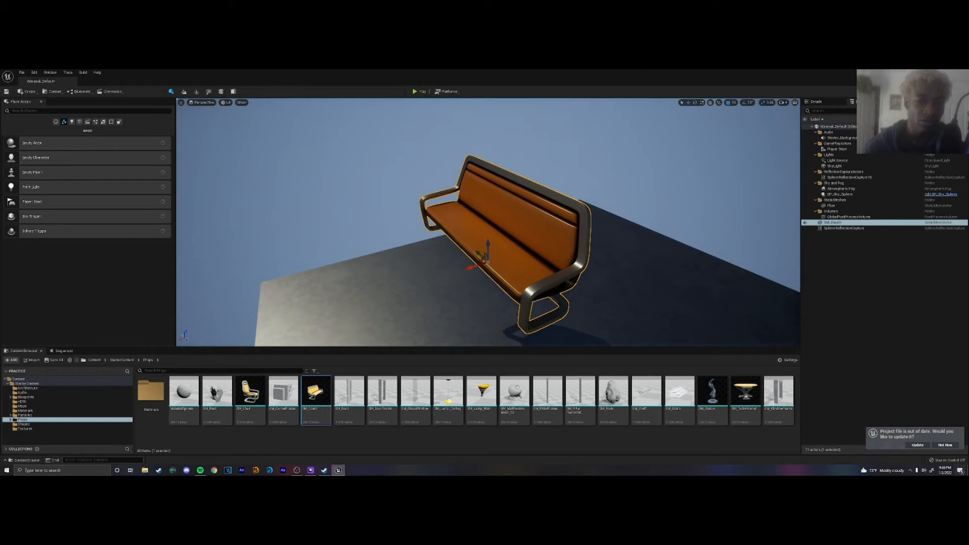
Snap the couch down onto the floor and slide it back along its red axis
{"action": "mouse_move", "coordinate": [658, 269]}
{"action": "left_mouse_down", "text": "alt"}
{"action": "mouse_move", "coordinate": [688, 284]}
{"action": "mouse_move", "coordinate": [670, 269]}
{"action": "left_mouse_up", "text": "alt"}
{"action": "mouse_move", "coordinate": [663, 275]}
{"action": "right_mouse_down", "text": "alt"}
{"action": "mouse_move", "coordinate": [580, 277]}
{"action": "mouse_move", "coordinate": [602, 299]}
{"action": "mouse_move", "coordinate": [647, 300]}
{"action": "mouse_move", "coordinate": [672, 290]}
{"action": "mouse_move", "coordinate": [669, 277]}
{"action": "right_mouse_up", "text": "alt"}
{"action": "key", "text": "End"}
{"action": "key", "text": "w"}
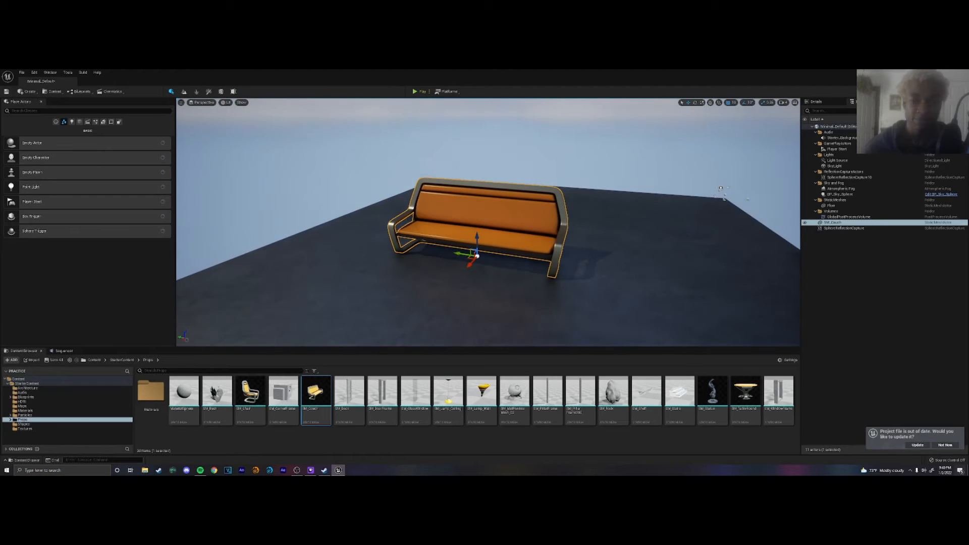
{"action": "left_click_drag", "start_coordinate": [470, 262], "coordinate": [515, 214]}
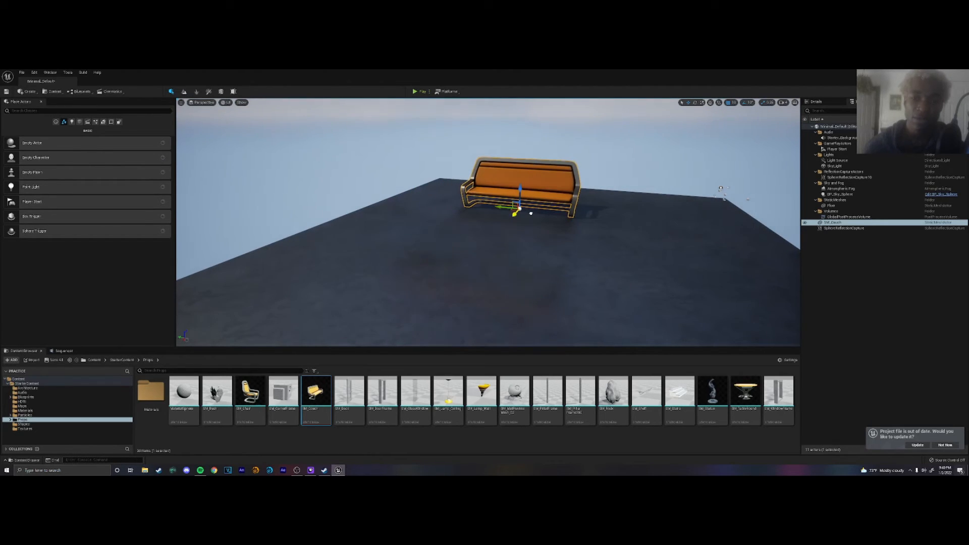
{"action": "right_click_drag", "start_coordinate": [531, 213], "coordinate": [578, 193]}
{"action": "key", "text": "w"}
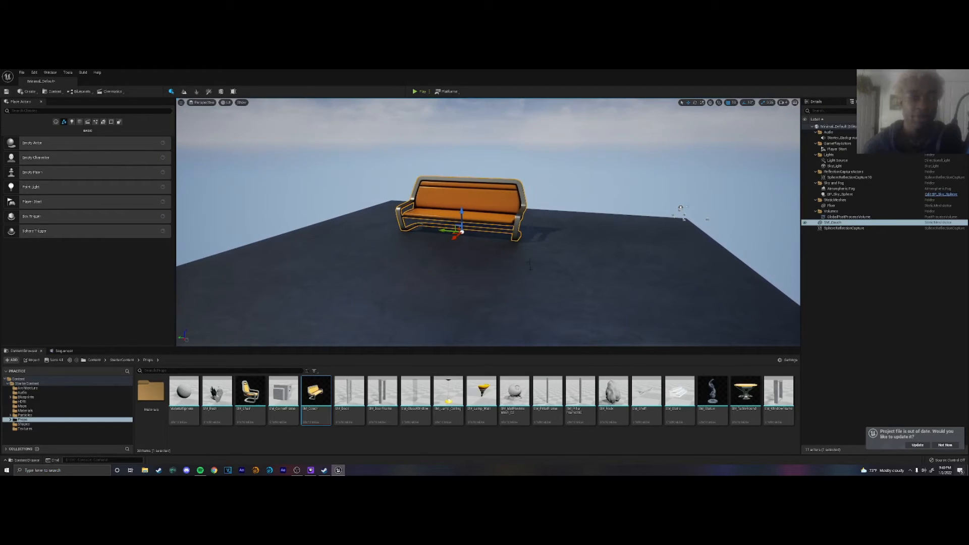
Add a basic cube shape to the level and position it on the floor in front of the couch
{"action": "left_click", "coordinate": [31, 96]}
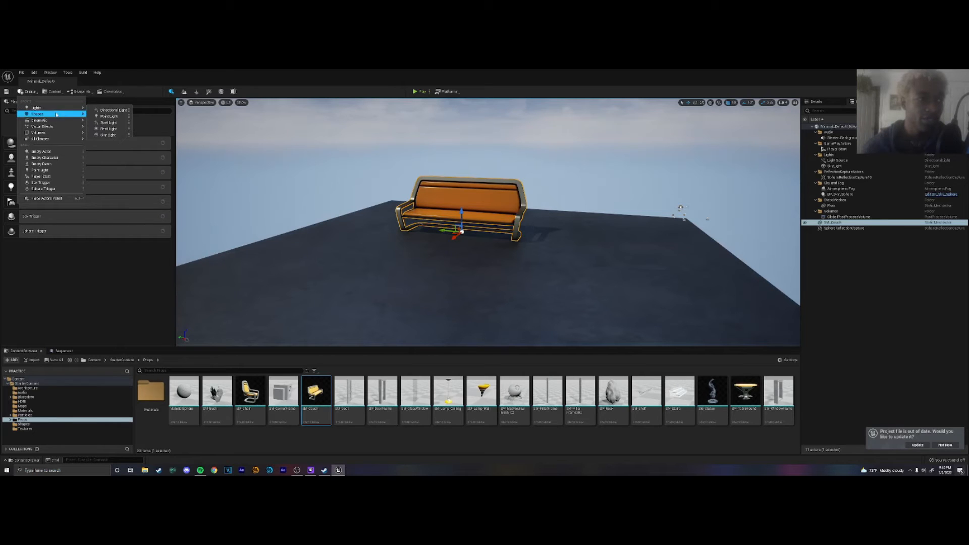
{"action": "mouse_move", "coordinate": [63, 116]}
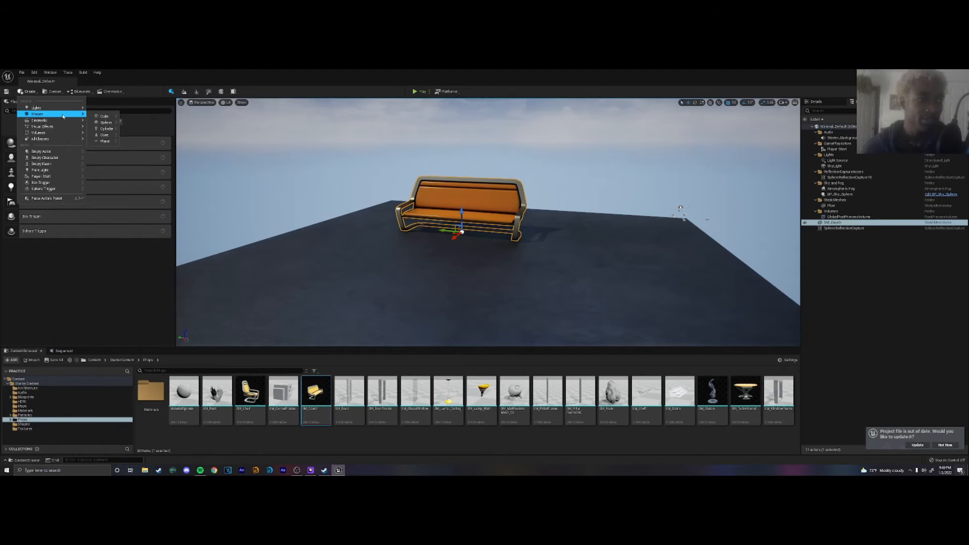
{"action": "left_click", "coordinate": [104, 116]}
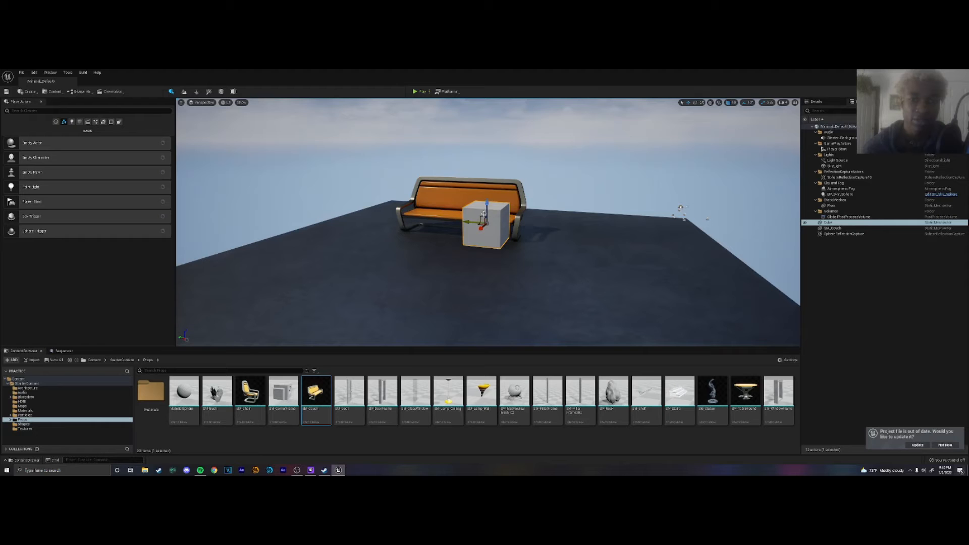
{"action": "left_click_drag", "start_coordinate": [486, 206], "coordinate": [473, 222]}
{"action": "right_click_drag", "start_coordinate": [474, 222], "coordinate": [394, 280]}
{"action": "left_click_drag", "start_coordinate": [408, 298], "coordinate": [594, 110]}
{"action": "key", "text": "r"}
{"action": "key", "text": "w"}
{"action": "key", "text": "ctrl+z"}
Place a basic sphere shape on the floor near the cube and adjust it slightly along its vertical axis
{"action": "left_click", "coordinate": [27, 92]}
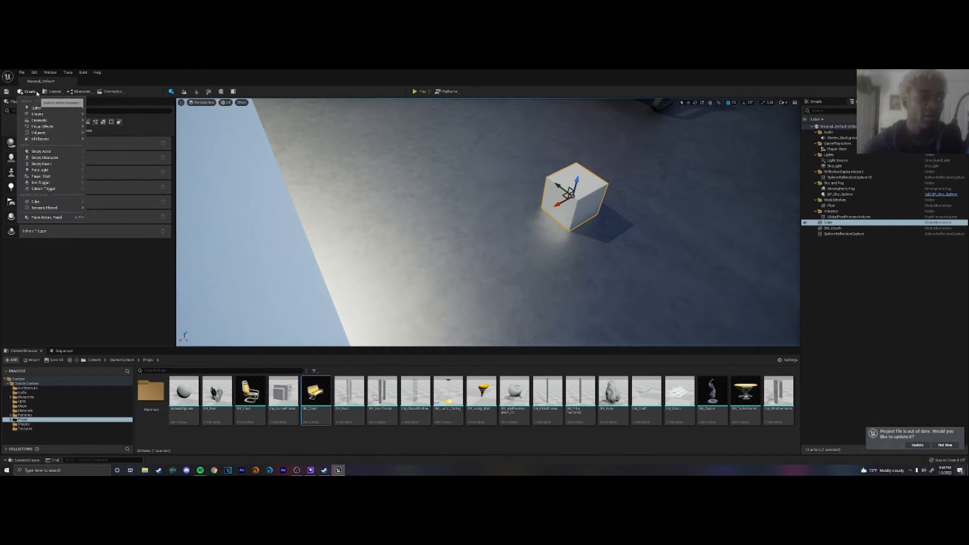
{"action": "mouse_move", "coordinate": [61, 115]}
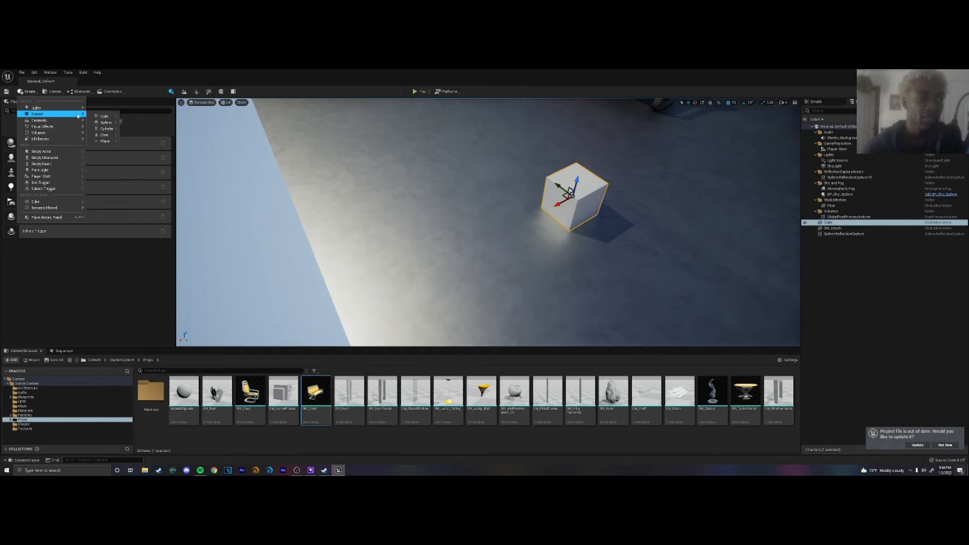
{"action": "left_click_drag", "start_coordinate": [106, 123], "coordinate": [512, 146]}
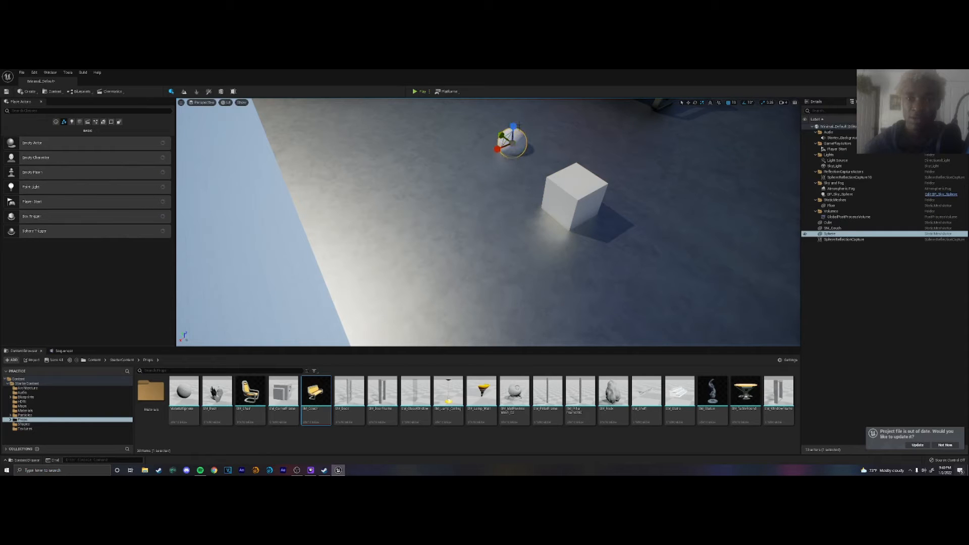
{"action": "mouse_move", "coordinate": [514, 129]}
{"action": "left_mouse_down"}
{"action": "mouse_move", "coordinate": [515, 92]}
{"action": "mouse_move", "coordinate": [514, 119]}
{"action": "left_mouse_up"}
{"action": "right_click_drag", "start_coordinate": [514, 151], "coordinate": [539, 138]}
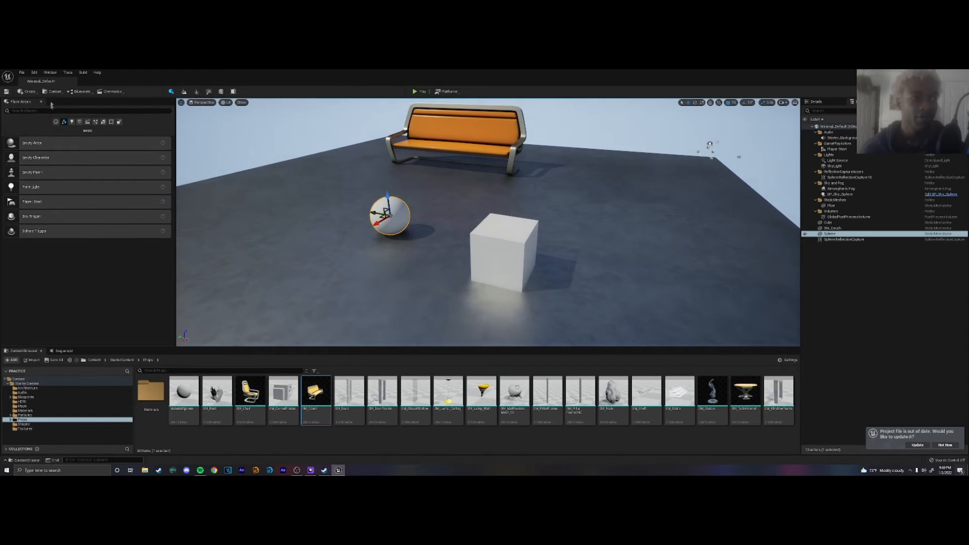
Look through the actor creation categories, Sequencer panel, content browser options and Blueprint options
{"action": "left_click", "coordinate": [28, 91]}
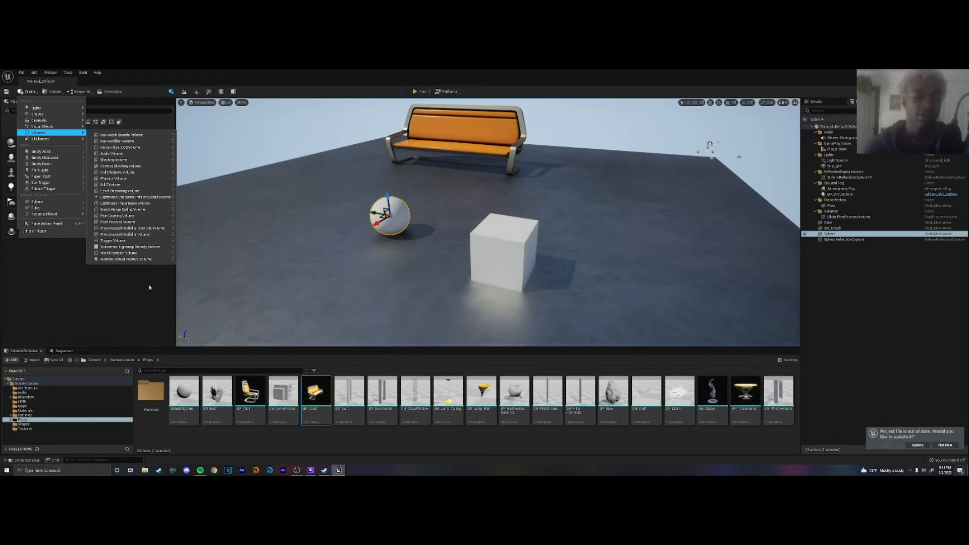
{"action": "left_click", "coordinate": [61, 353]}
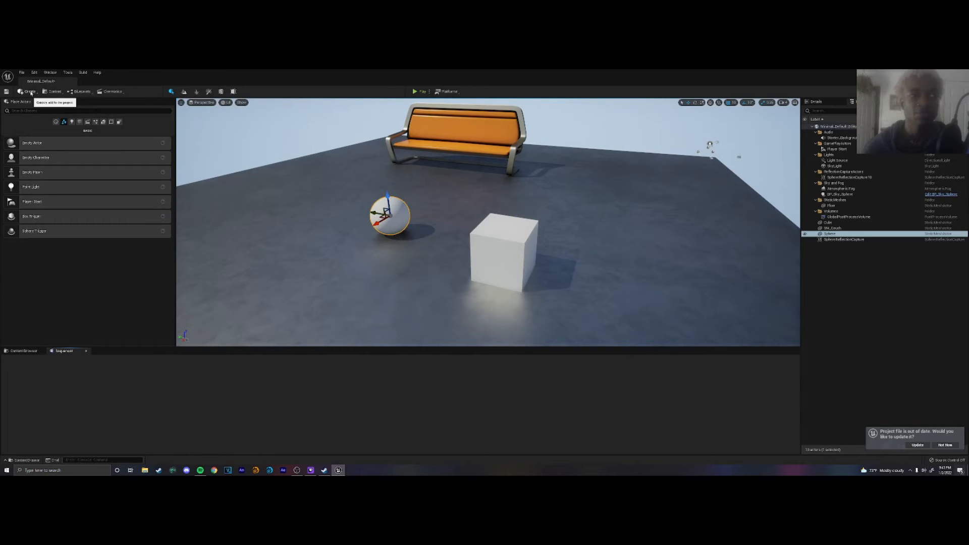
{"action": "left_click", "coordinate": [55, 93]}
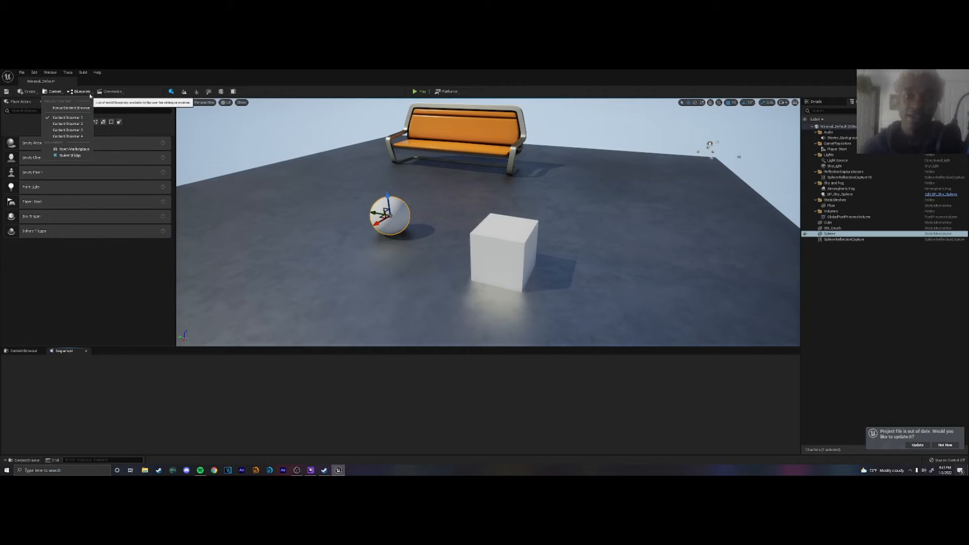
{"action": "left_click", "coordinate": [119, 98]}
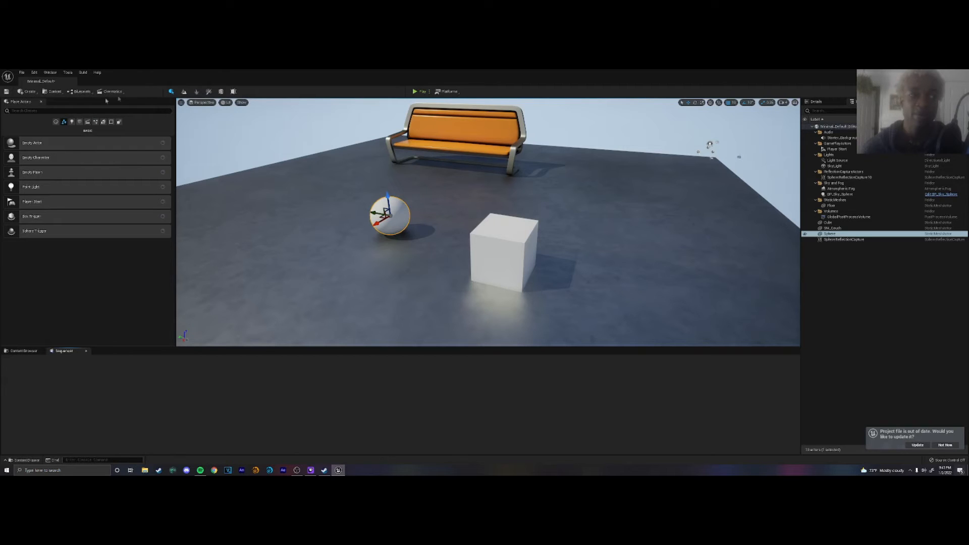
{"action": "left_click", "coordinate": [82, 94]}
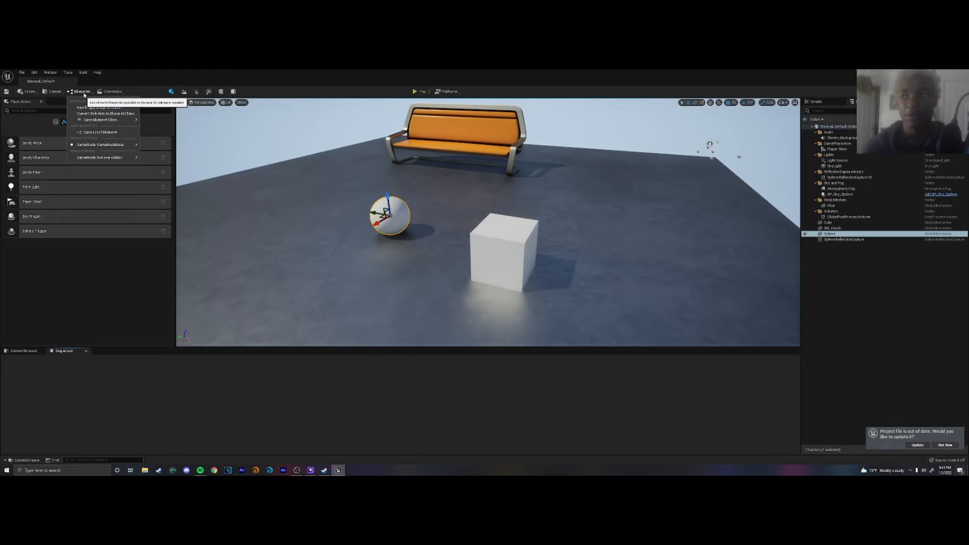
{"action": "left_click", "coordinate": [136, 92]}
Raise the sphere straight up so it floats above the floor
{"action": "right_click_drag", "start_coordinate": [186, 153], "coordinate": [186, 131]}
{"action": "scroll", "coordinate": [488, 222], "scroll_direction": "down", "scroll_amount": 3}
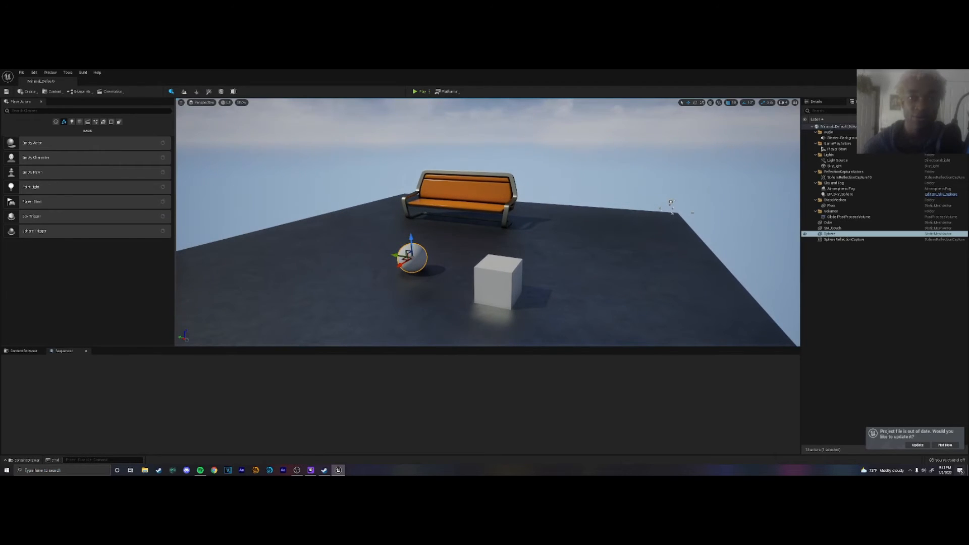
{"action": "key", "text": "d"}
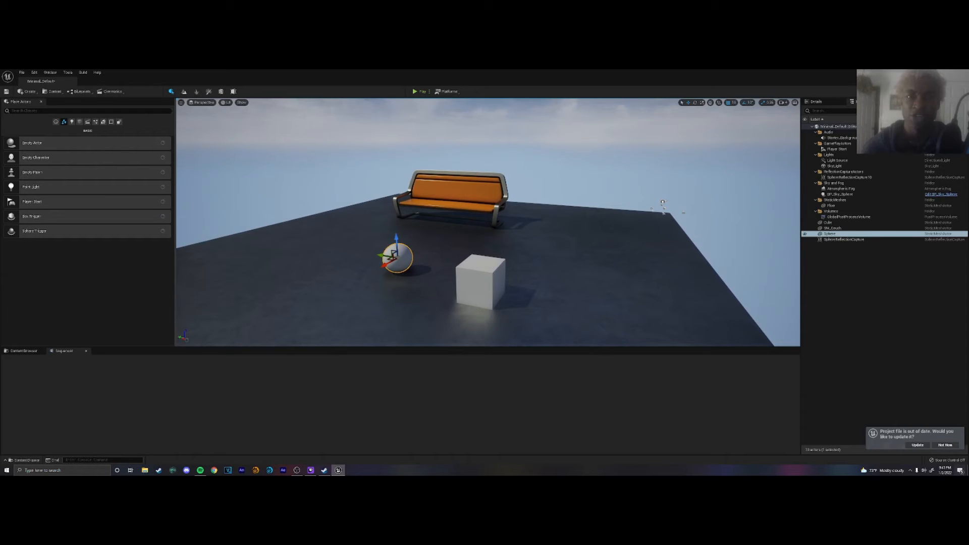
{"action": "right_click_drag", "start_coordinate": [302, 237], "coordinate": [303, 248]}
{"action": "key", "text": "s"}
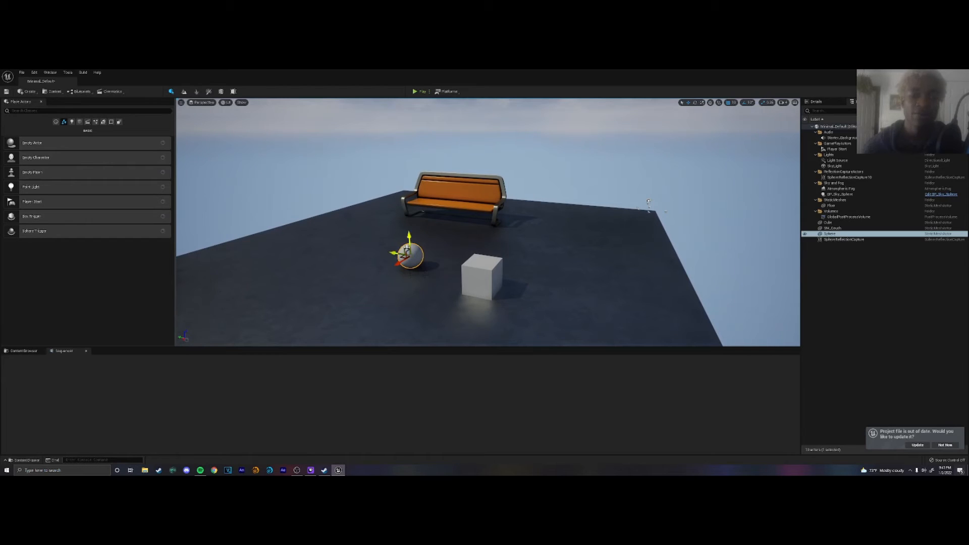
{"action": "left_click_drag", "start_coordinate": [409, 238], "coordinate": [406, 204]}
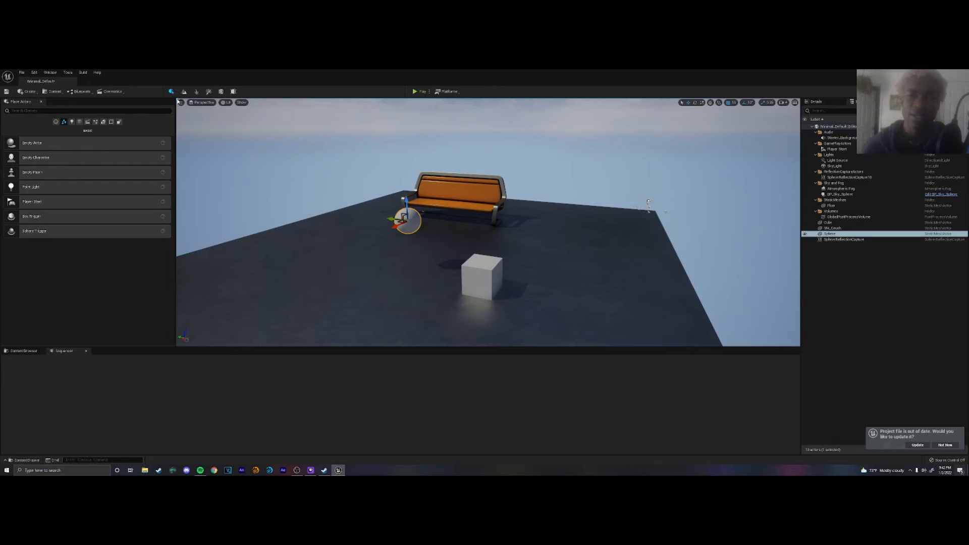
Review the cinematics options, editing modes and transform tools, with the cube selected
{"action": "left_click", "coordinate": [111, 92]}
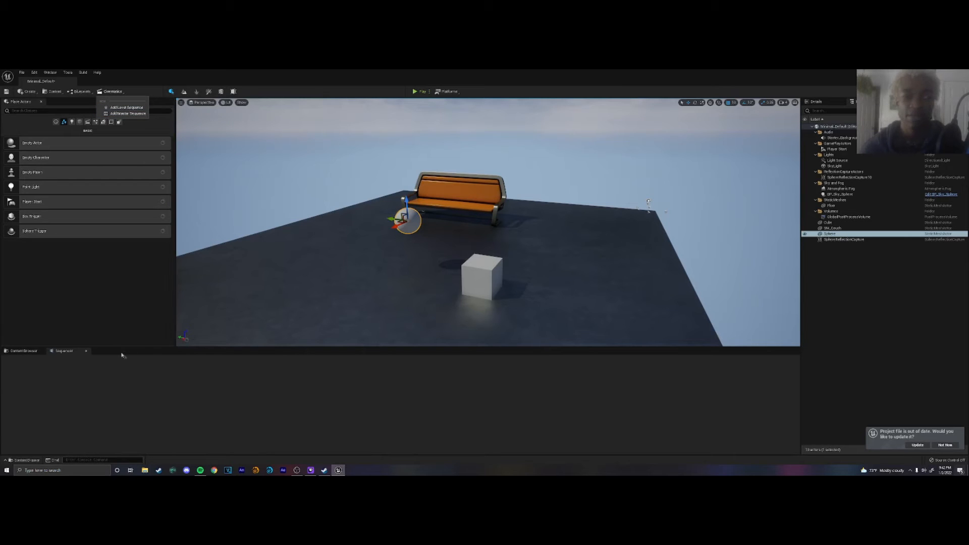
{"action": "left_click", "coordinate": [151, 378]}
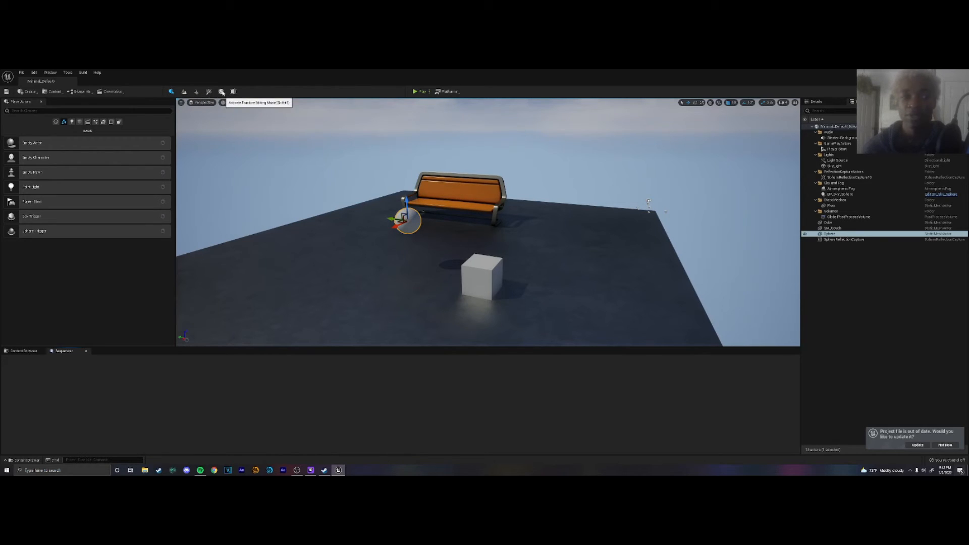
{"action": "left_click", "coordinate": [481, 277]}
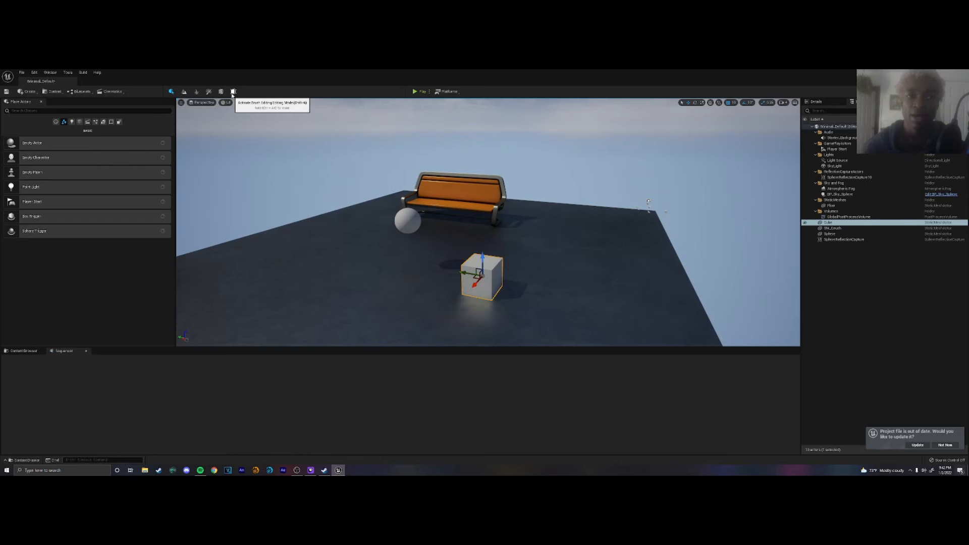
{"action": "right_click_drag", "start_coordinate": [491, 264], "coordinate": [495, 291]}
{"action": "key", "text": "w"}
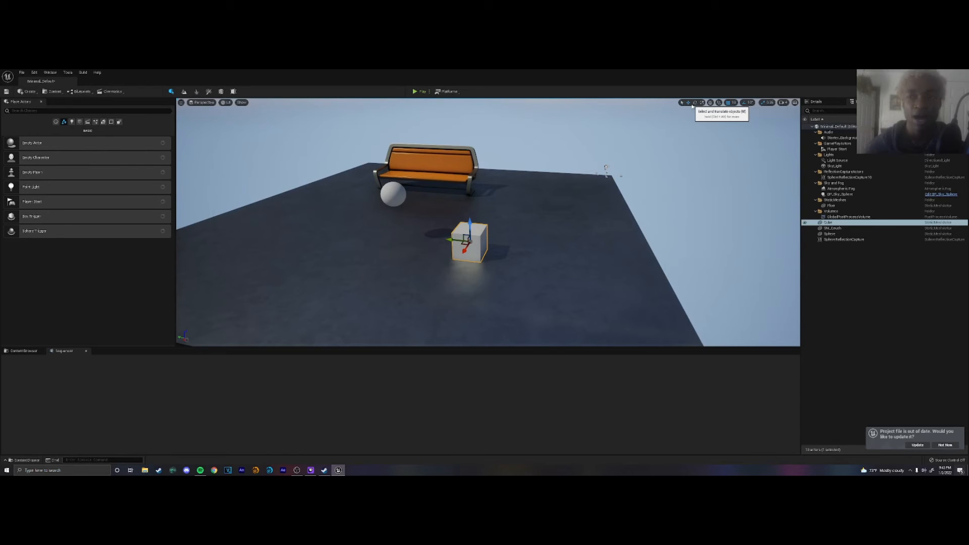
Try scaling the cube up uniformly
{"action": "key", "text": "r"}
{"action": "mouse_move", "coordinate": [470, 242]}
{"action": "left_mouse_down"}
{"action": "mouse_move", "coordinate": [465, 250]}
{"action": "mouse_move", "coordinate": [475, 236]}
{"action": "left_mouse_up"}
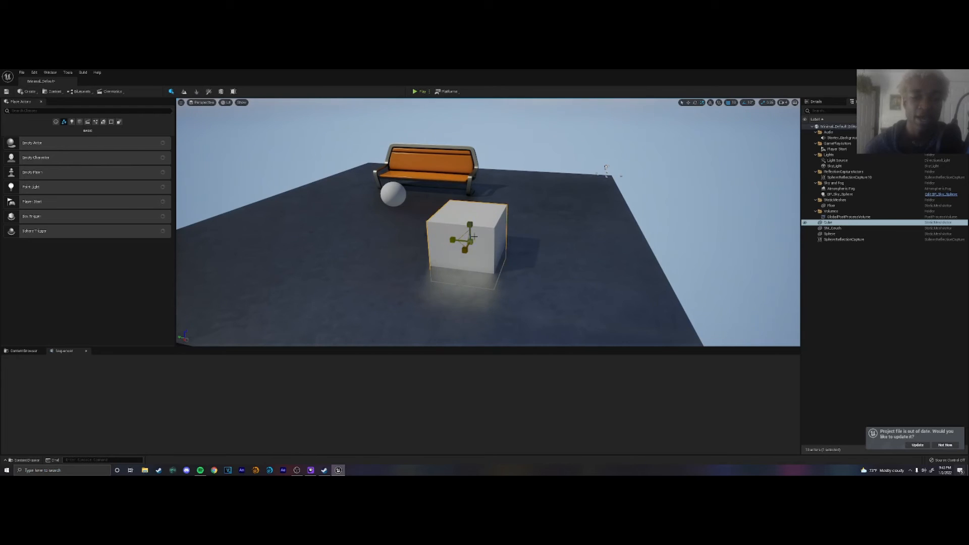
{"action": "key", "text": "ctrl+z"}
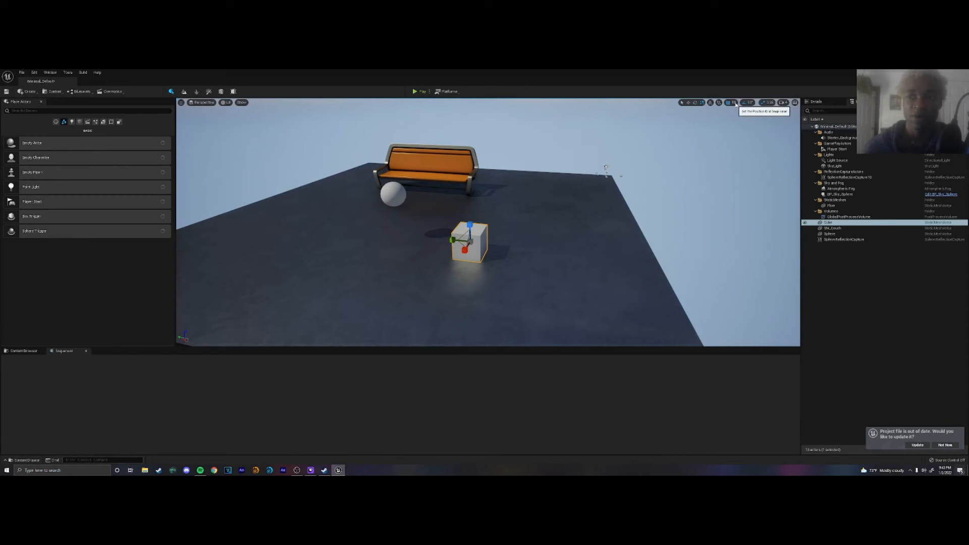
Try nudging the cube sideways across the floor
{"action": "left_click", "coordinate": [727, 104]}
{"action": "right_click_drag", "start_coordinate": [458, 245], "coordinate": [473, 244]}
{"action": "key", "text": "w"}
{"action": "left_click", "coordinate": [457, 244]}
{"action": "mouse_move", "coordinate": [451, 242]}
{"action": "left_mouse_down"}
{"action": "mouse_move", "coordinate": [626, 257]}
{"action": "mouse_move", "coordinate": [368, 234]}
{"action": "mouse_move", "coordinate": [453, 241]}
{"action": "left_mouse_up"}
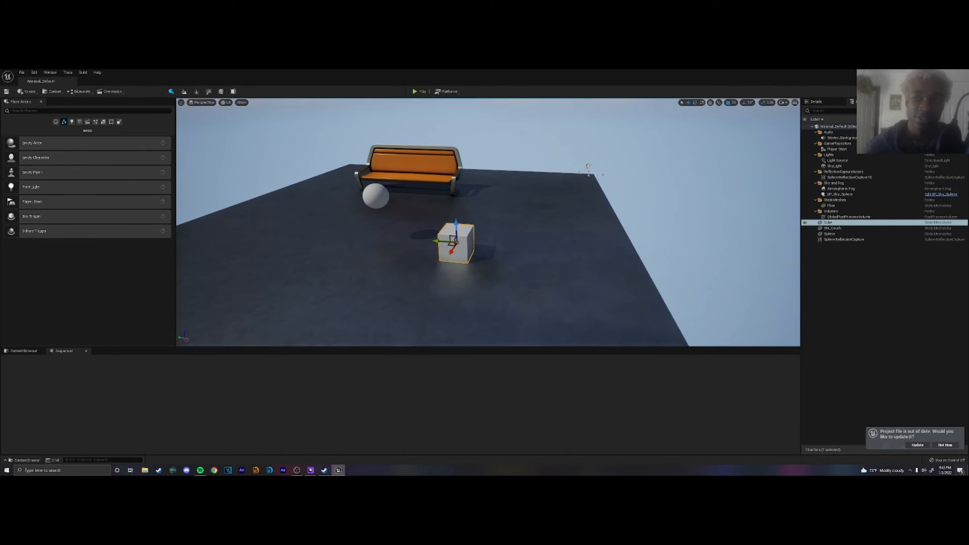
{"action": "key", "text": "ctrl+z"}
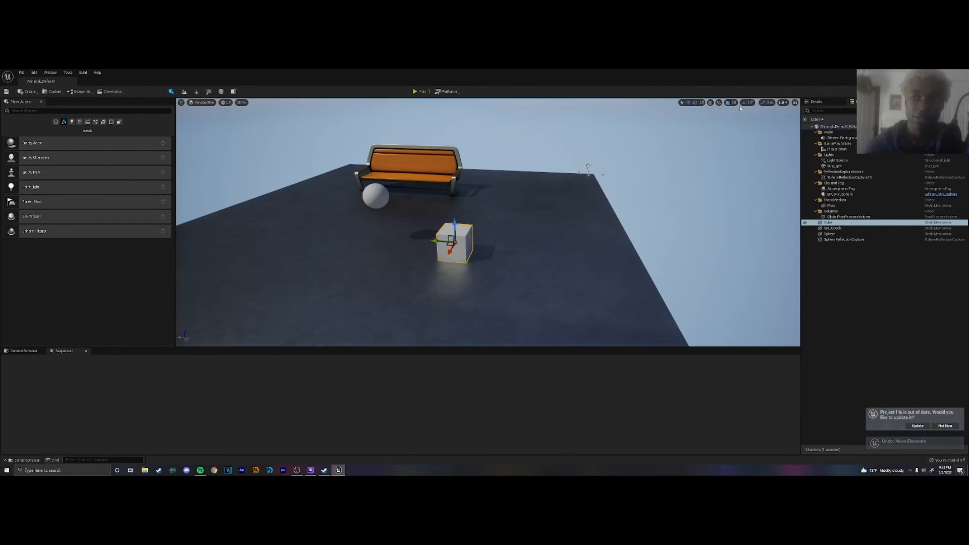
Set the position grid snap to 1 and move the cube sideways along its green axis
{"action": "left_click", "coordinate": [733, 102]}
{"action": "left_click", "coordinate": [747, 117]}
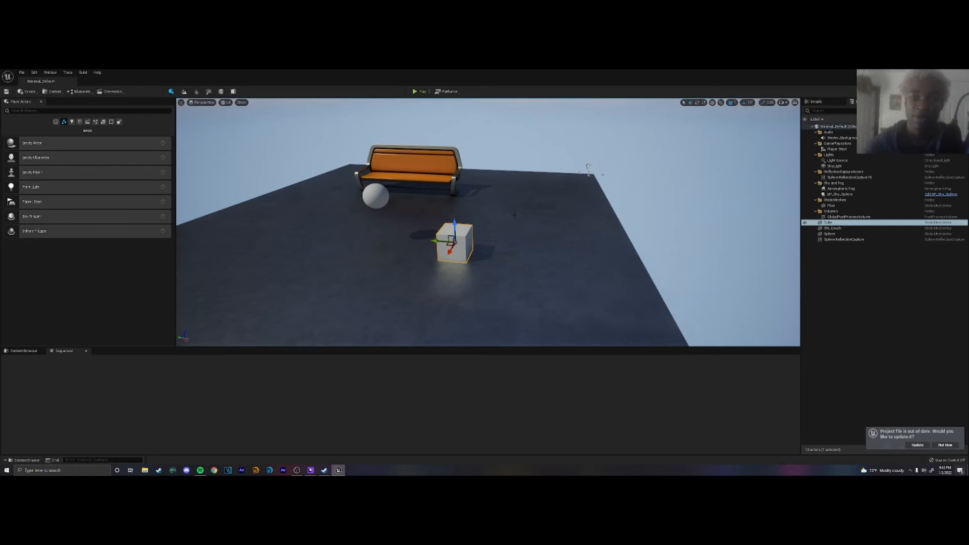
{"action": "left_click_drag", "start_coordinate": [443, 242], "coordinate": [410, 238]}
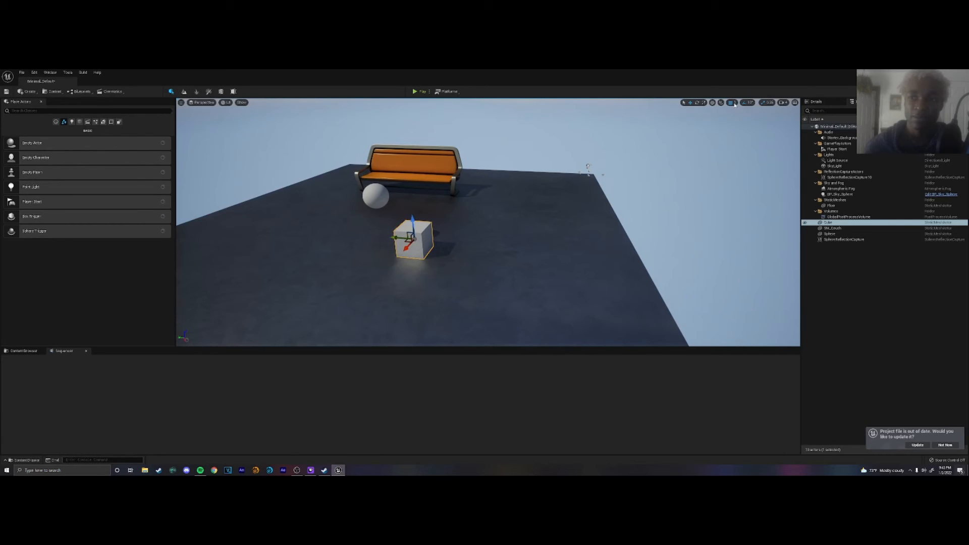
Switch the position grid snap to a much larger size and try moving the cube with it
{"action": "left_click", "coordinate": [733, 103]}
{"action": "left_click", "coordinate": [742, 156]}
{"action": "left_click_drag", "start_coordinate": [410, 237], "coordinate": [406, 274]}
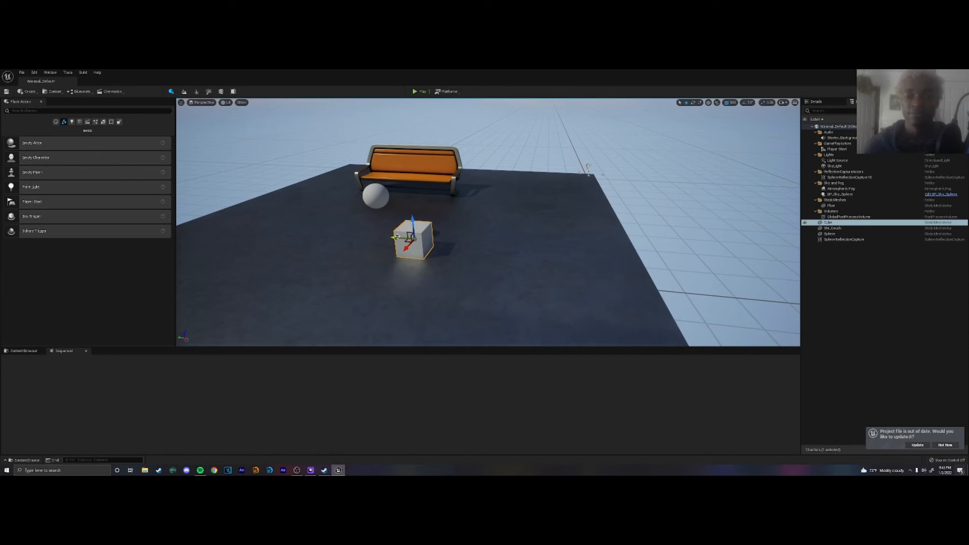
Move the cube sideways across the floor, and switch the position grid snap back to a much smaller size
{"action": "left_click_drag", "start_coordinate": [410, 238], "coordinate": [467, 243]}
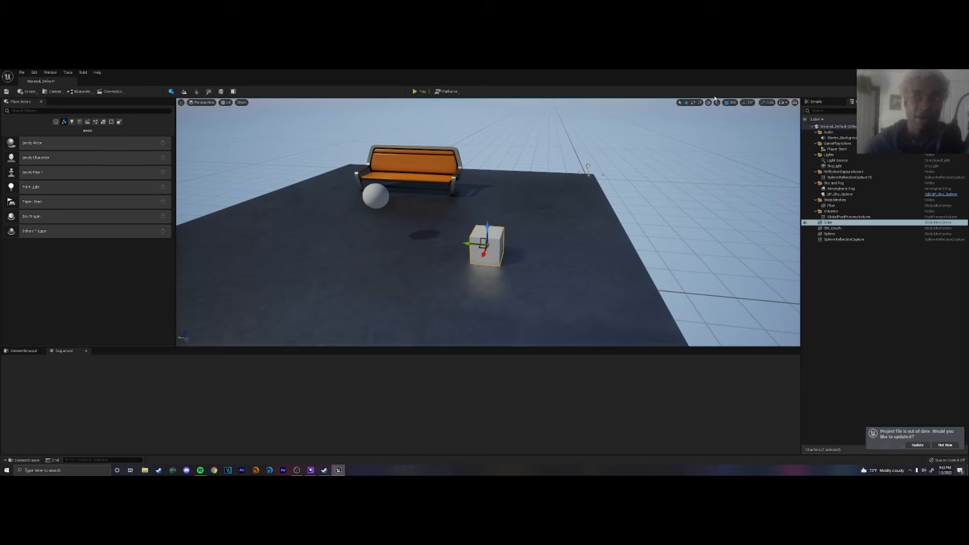
{"action": "left_click", "coordinate": [733, 103]}
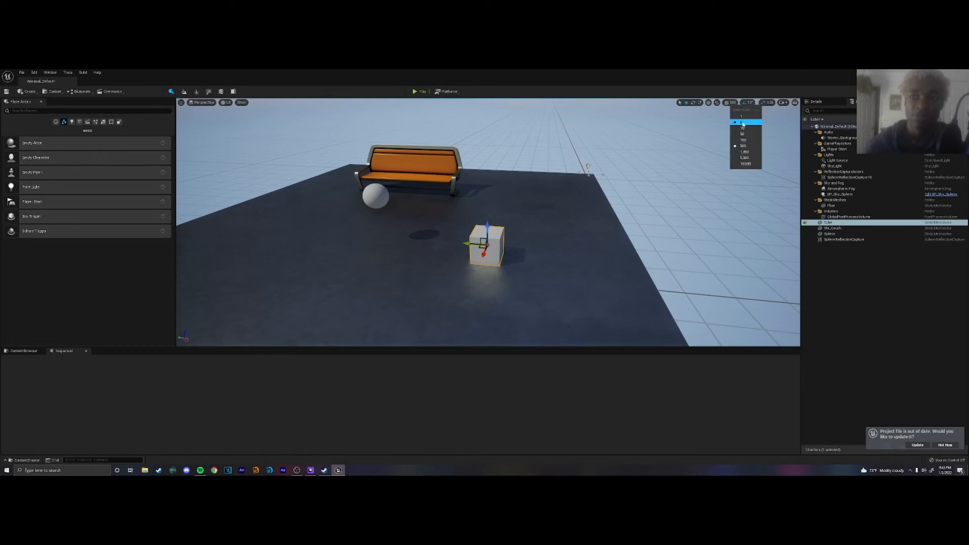
{"action": "left_click", "coordinate": [738, 130]}
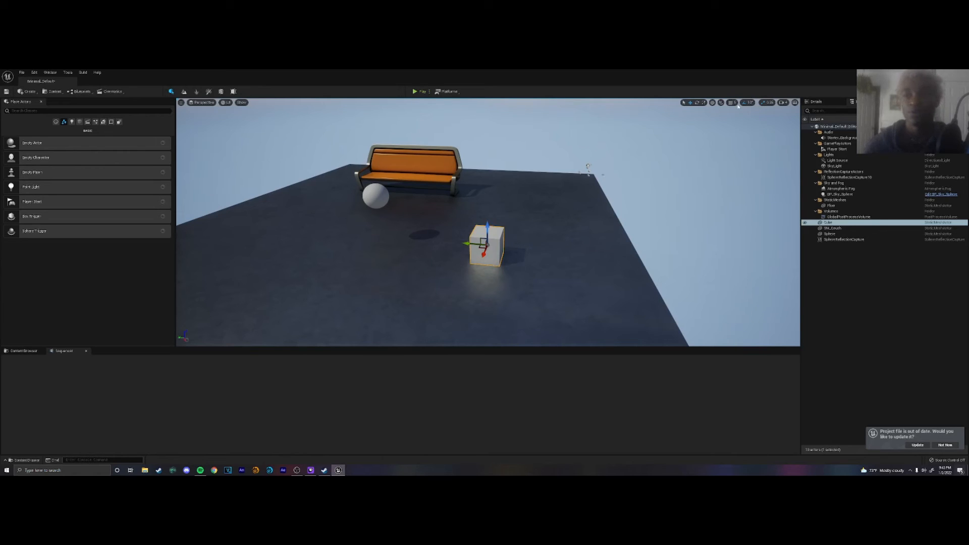
Check the available rotation snap angles and try rotating the cube
{"action": "left_click", "coordinate": [750, 104]}
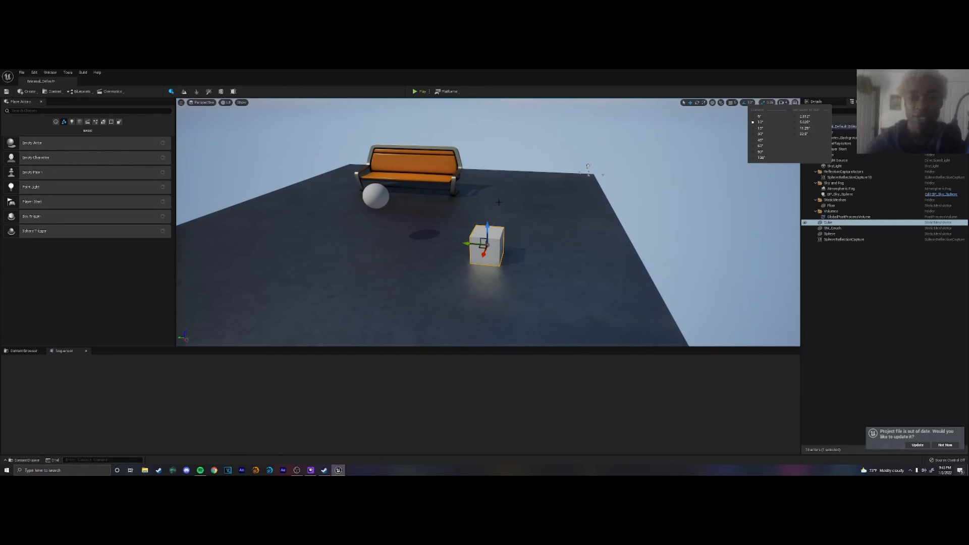
{"action": "left_click", "coordinate": [493, 239]}
{"action": "key", "text": "e"}
{"action": "left_click_drag", "start_coordinate": [483, 237], "coordinate": [491, 229]}
{"action": "key", "text": "ctrl+z"}
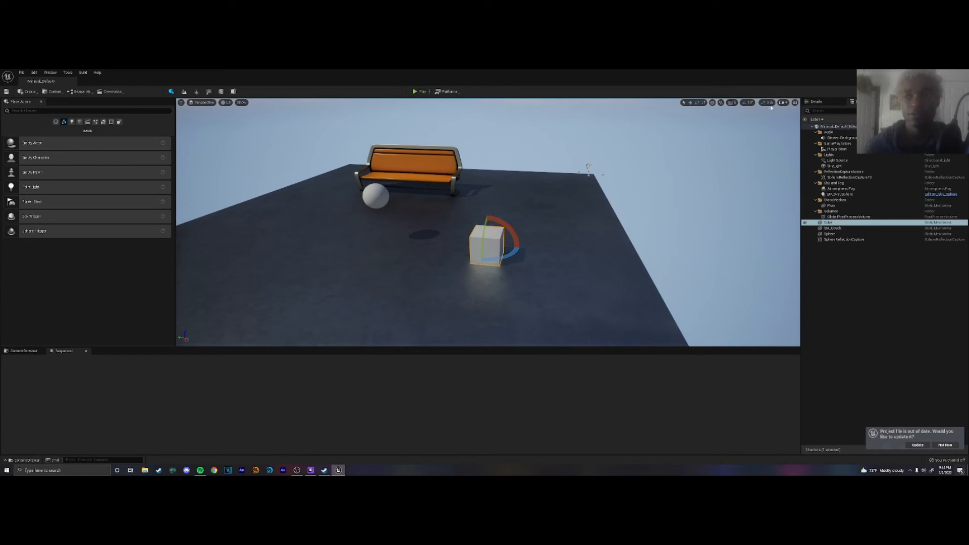
Place a Point Light on the floor between the bench and the sphere, and raise it above the floor
{"action": "right_click_drag", "start_coordinate": [586, 145], "coordinate": [229, 128]}
{"action": "key", "text": "s"}
{"action": "key", "text": "d"}
{"action": "key", "text": "a"}
{"action": "key", "text": "d"}
{"action": "key", "text": "d"}
{"action": "key", "text": "e"}
{"action": "key", "text": "d"}
{"action": "key", "text": "d"}
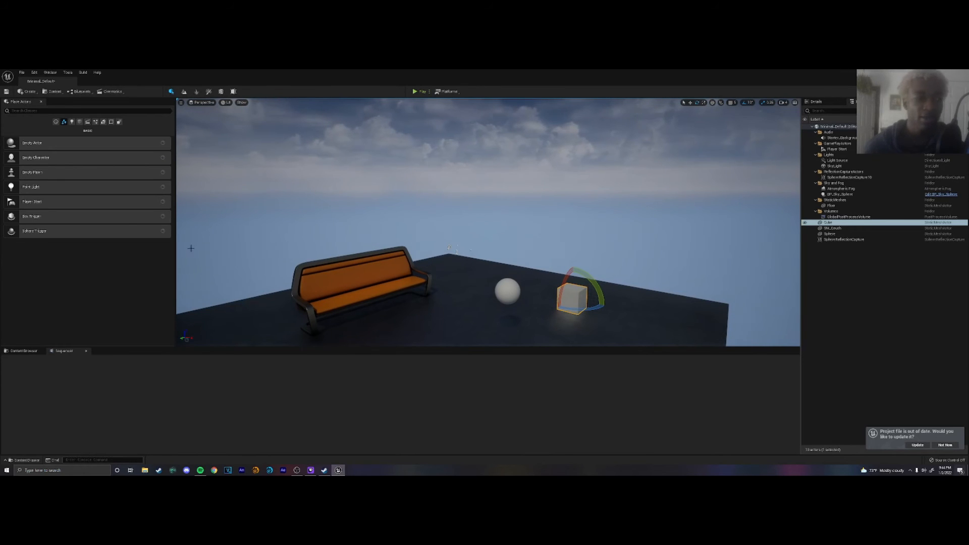
{"action": "left_click", "coordinate": [72, 122]}
{"action": "left_click_drag", "start_coordinate": [51, 158], "coordinate": [458, 296]}
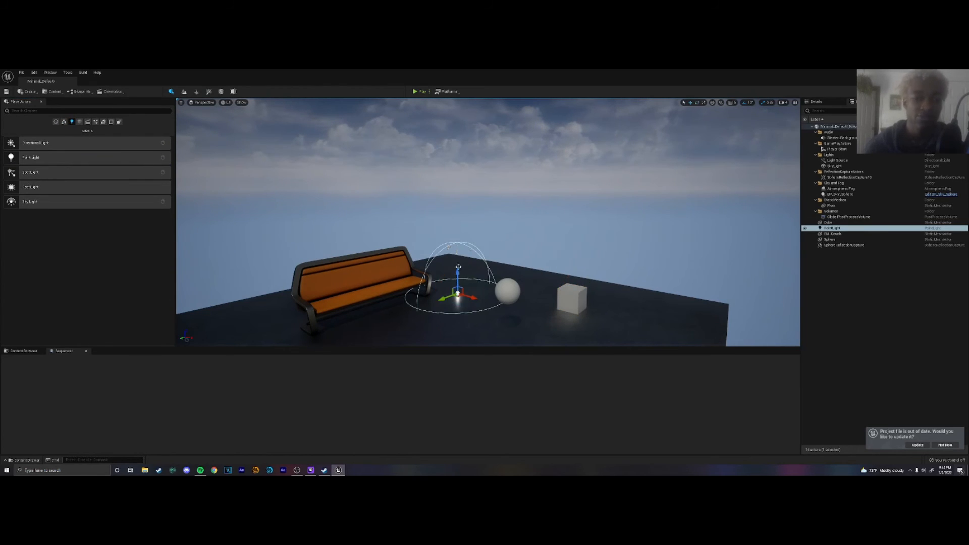
{"action": "right_click_drag", "start_coordinate": [454, 273], "coordinate": [473, 272]}
{"action": "left_click_drag", "start_coordinate": [424, 281], "coordinate": [423, 245]}
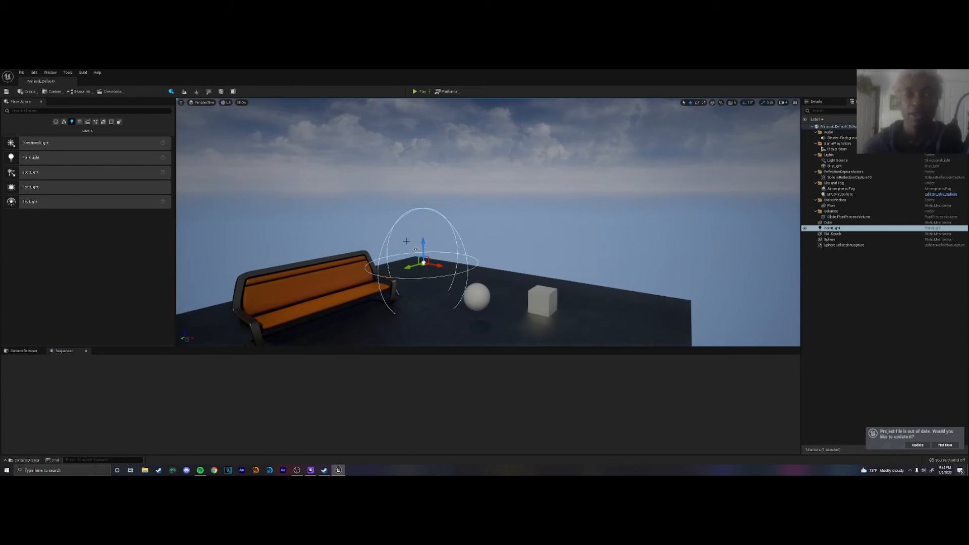
Try out a Rect Light above the scene, lowering it toward the floor, and delete it
{"action": "left_click_drag", "start_coordinate": [42, 188], "coordinate": [477, 191]}
{"action": "right_click_drag", "start_coordinate": [483, 205], "coordinate": [462, 207]}
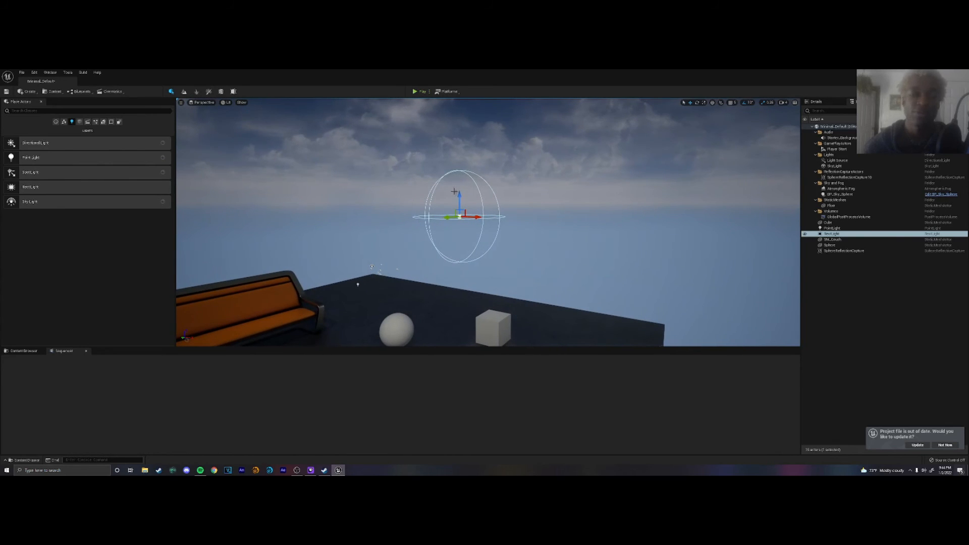
{"action": "left_click_drag", "start_coordinate": [462, 197], "coordinate": [466, 236]}
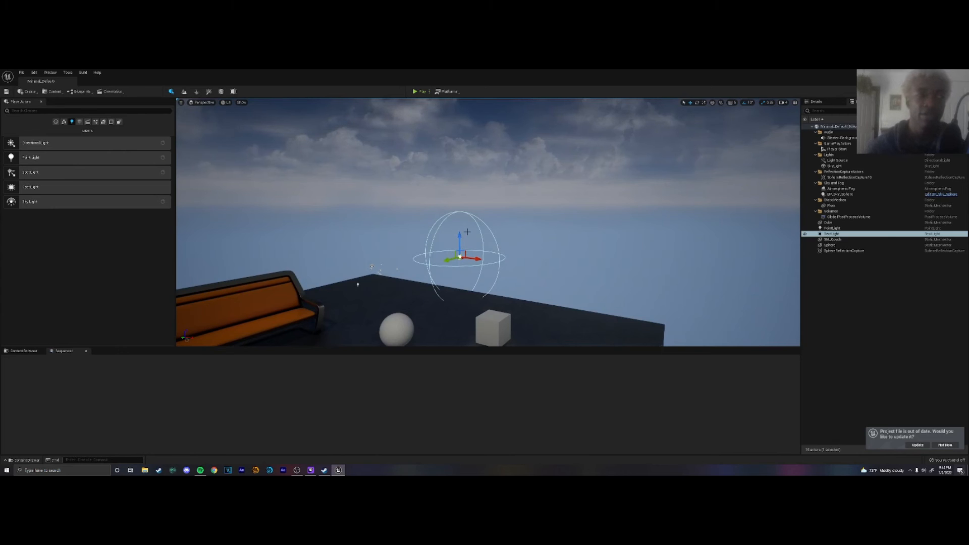
{"action": "key", "text": "Delete"}
Play the level in the viewport, fly around the cube, sphere and bench to examine the lighting, and stop playing
{"action": "right_click_drag", "start_coordinate": [343, 202], "coordinate": [342, 245]}
{"action": "key", "text": "s"}
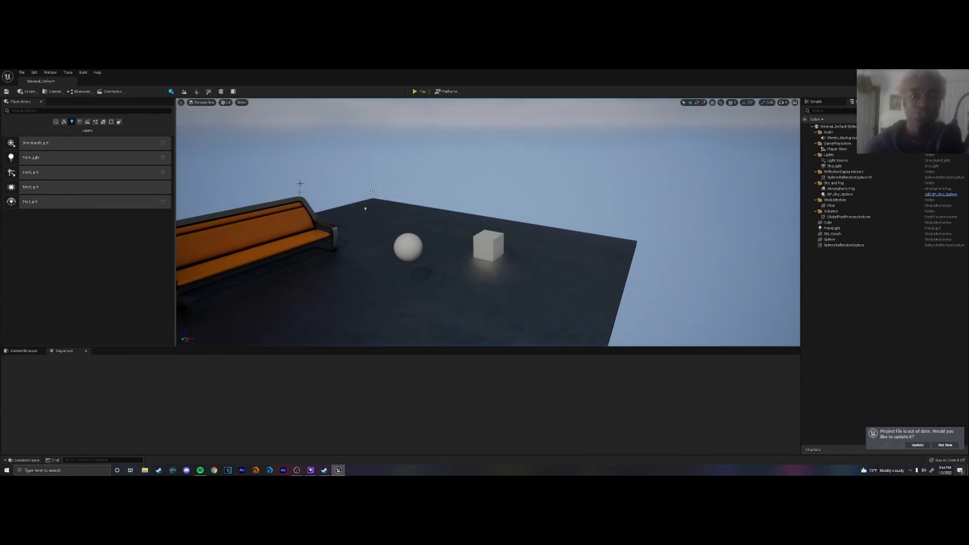
{"action": "right_click_drag", "start_coordinate": [429, 115], "coordinate": [404, 126]}
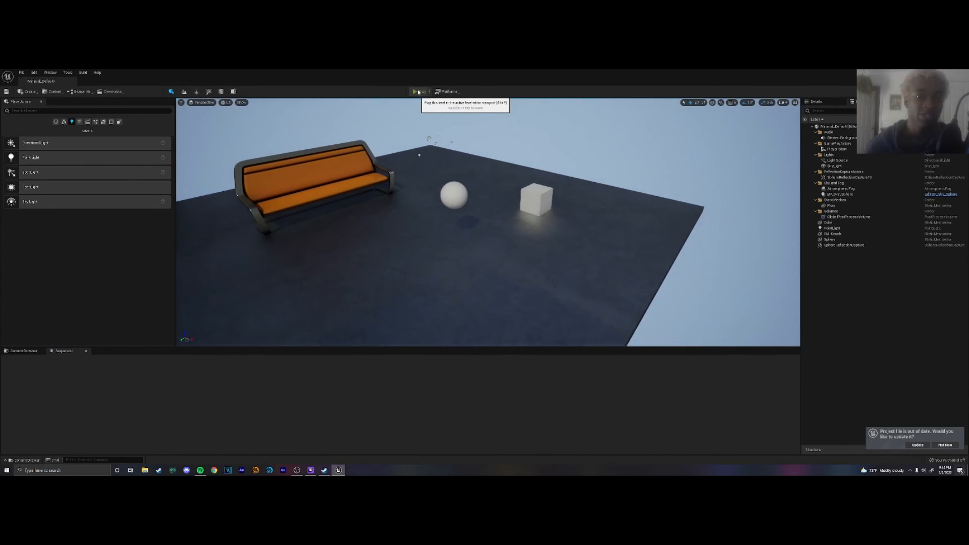
{"action": "left_click", "coordinate": [416, 92]}
{"action": "left_click", "coordinate": [416, 103]}
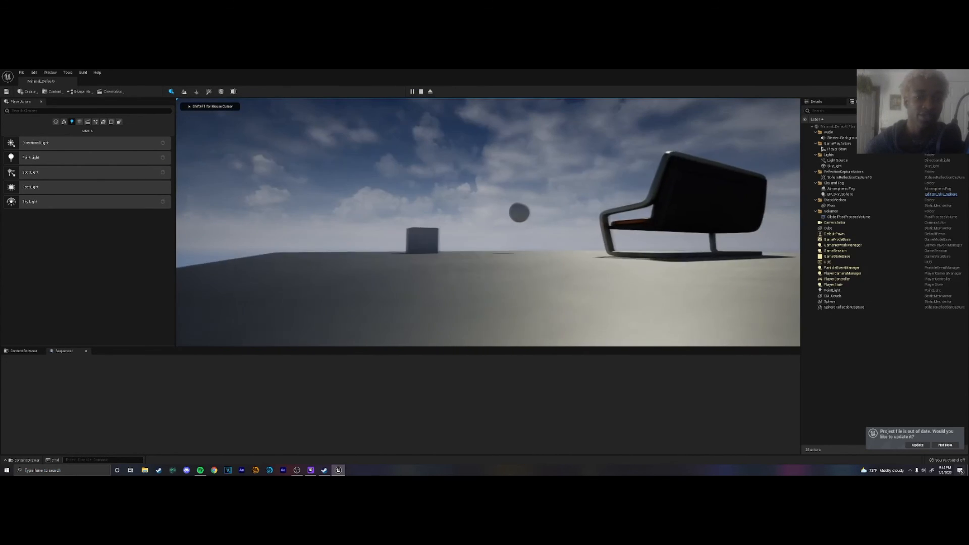
{"action": "key", "text": "w"}
{"action": "key", "text": "e"}
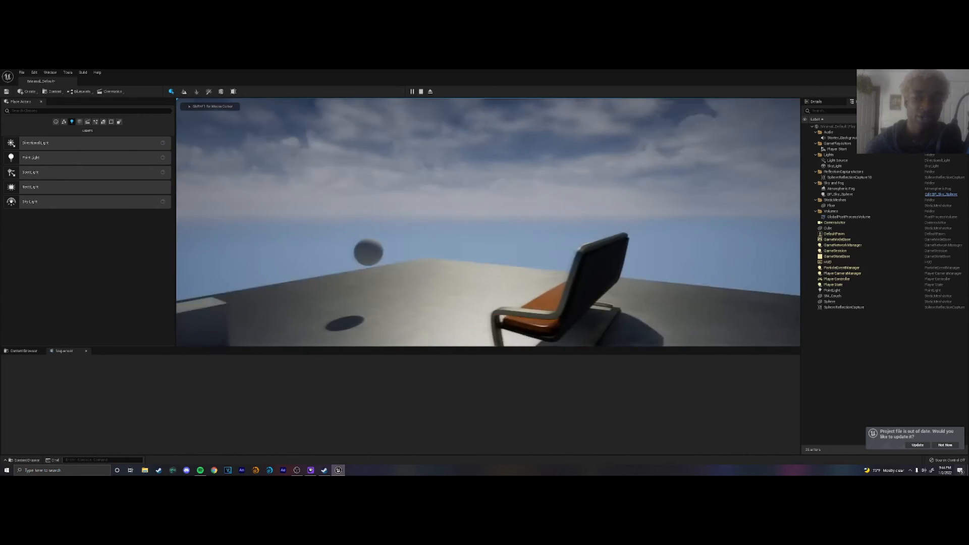
{"action": "key", "text": "a"}
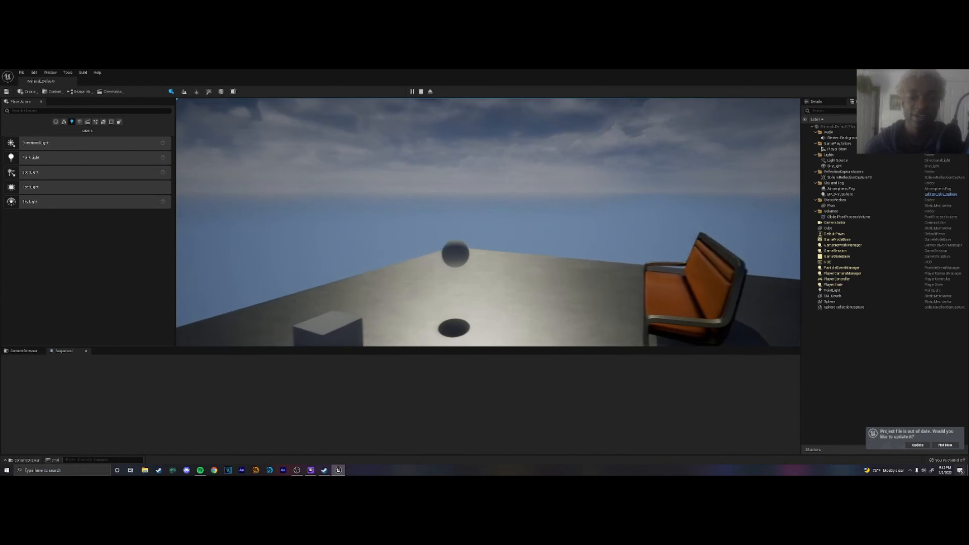
{"action": "key", "text": "a"}
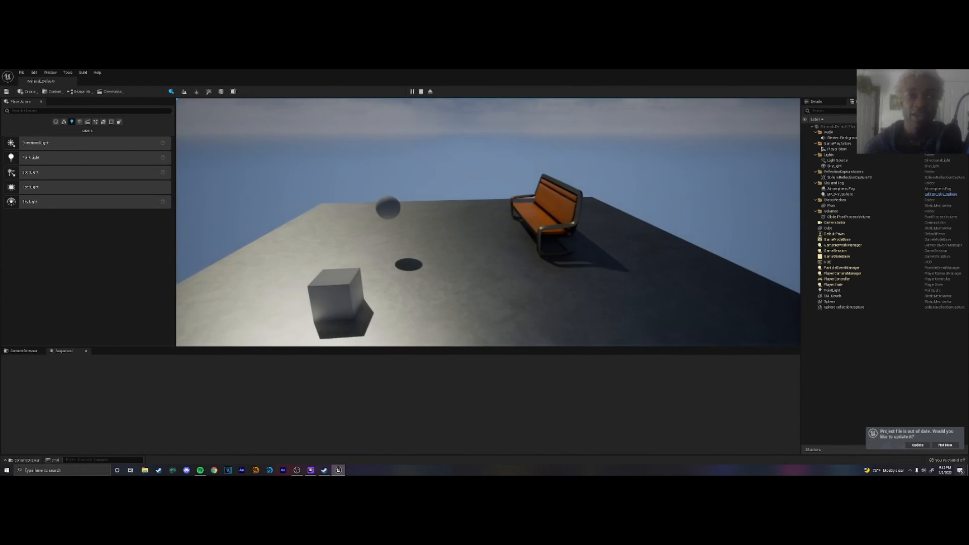
{"action": "key", "text": "s"}
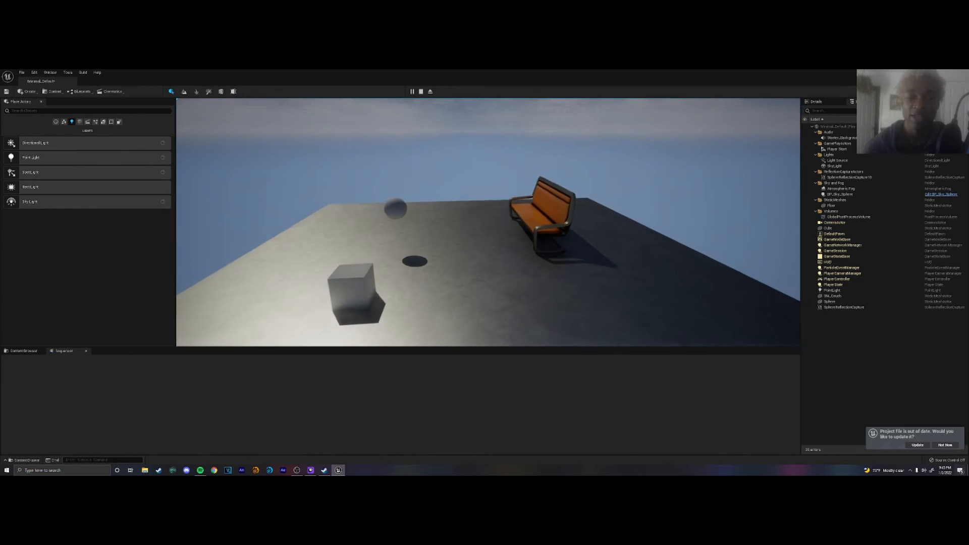
{"action": "key", "text": "a"}
{"action": "key", "text": "a"}
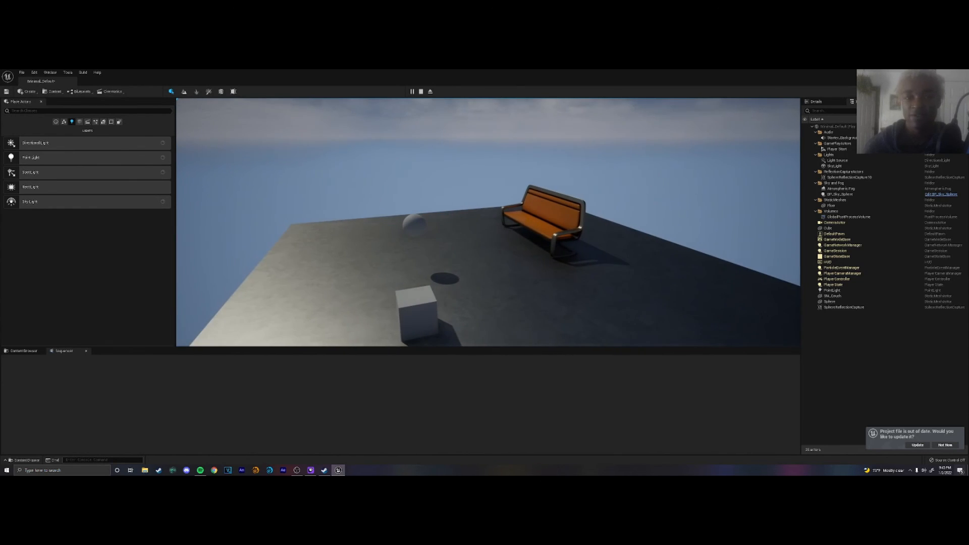
{"action": "key", "text": "w"}
{"action": "key", "text": "e"}
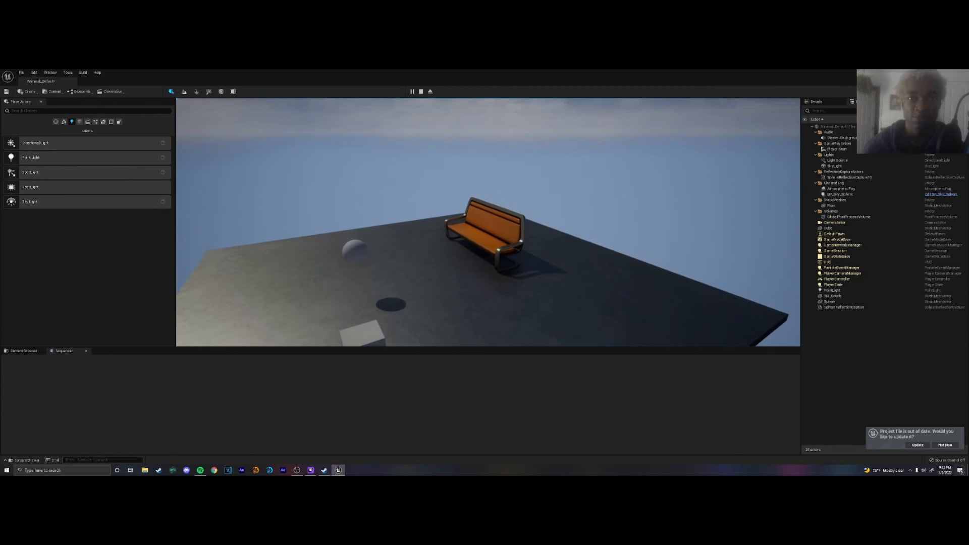
{"action": "key", "text": "a"}
{"action": "key", "text": "a"}
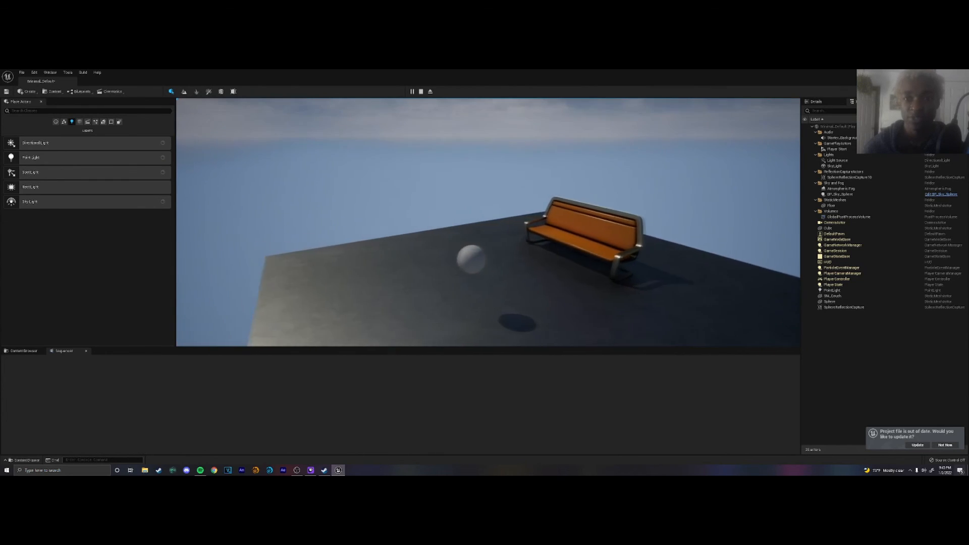
{"action": "key", "text": "w"}
{"action": "key", "text": "a"}
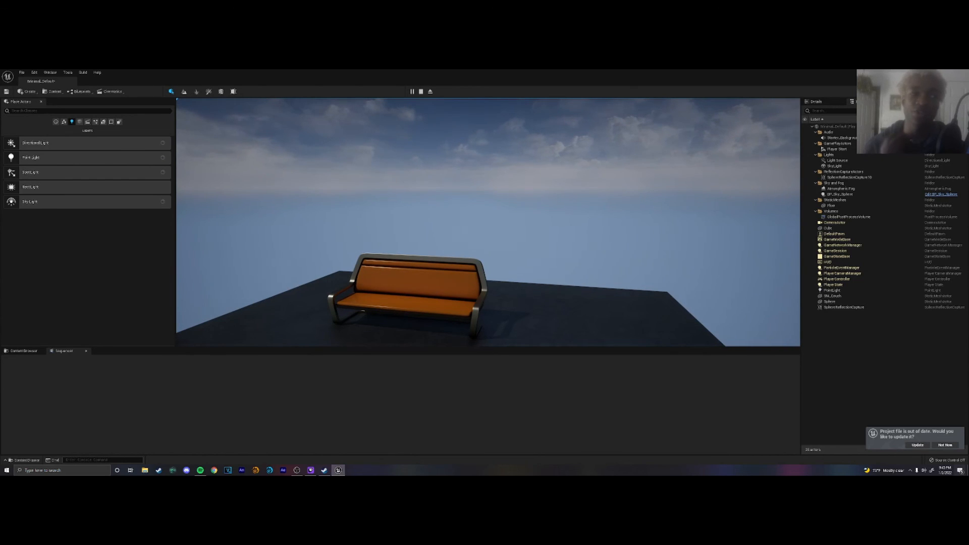
{"action": "key", "text": "Escape"}
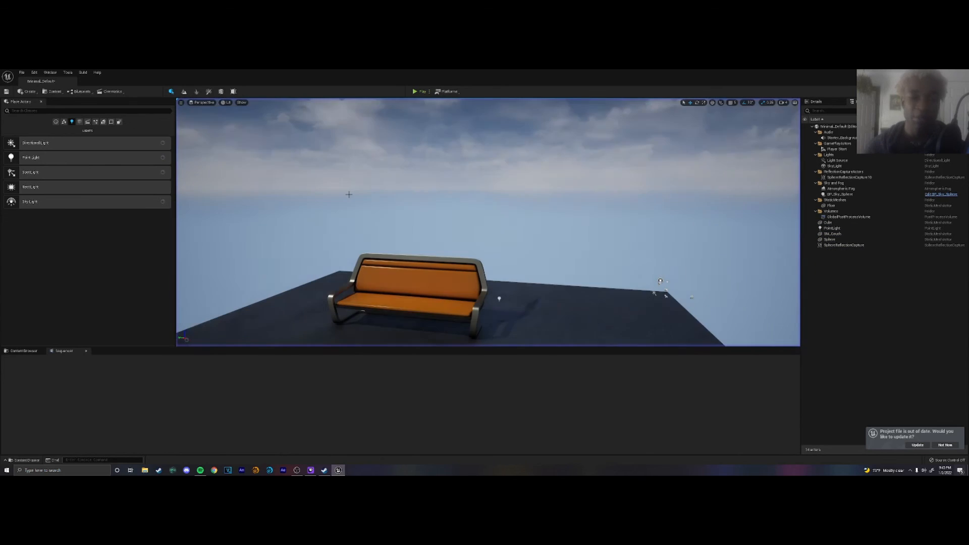
Snap the floating sphere down onto the floor in front of the bench
{"action": "right_click_drag", "start_coordinate": [532, 184], "coordinate": [425, 213]}
{"action": "key", "text": "s"}
{"action": "left_click", "coordinate": [407, 242]}
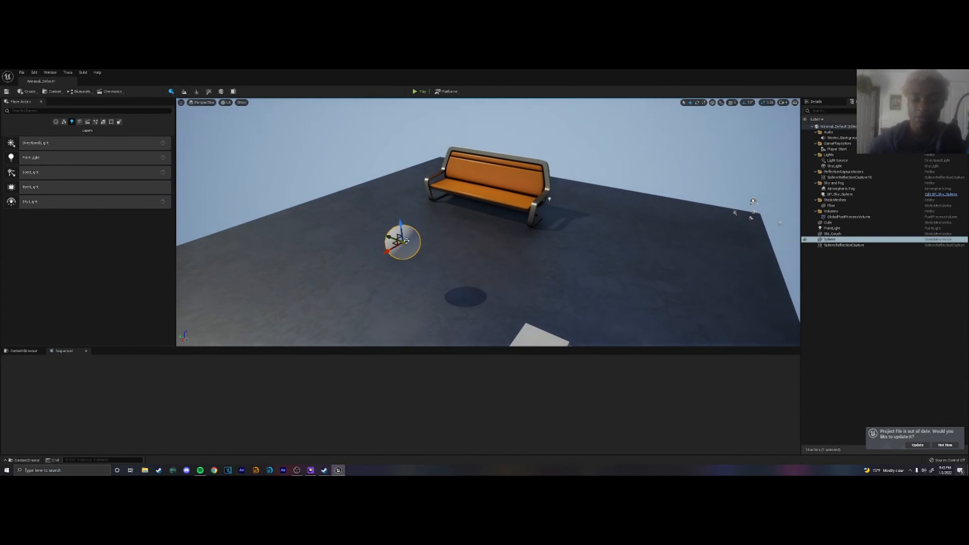
{"action": "key", "text": "End"}
{"action": "right_click_drag", "start_coordinate": [407, 242], "coordinate": [376, 215]}
{"action": "key", "text": "s"}
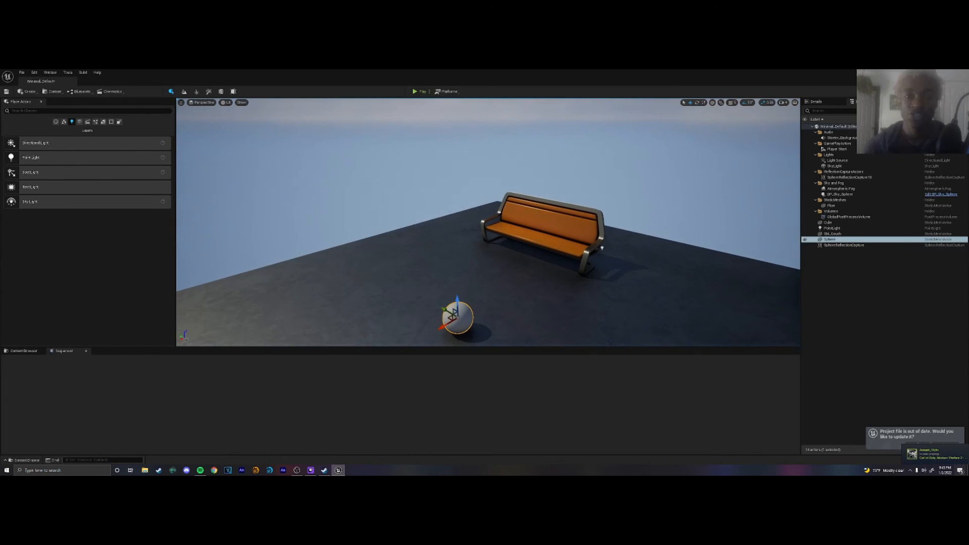
{"action": "key", "text": "s"}
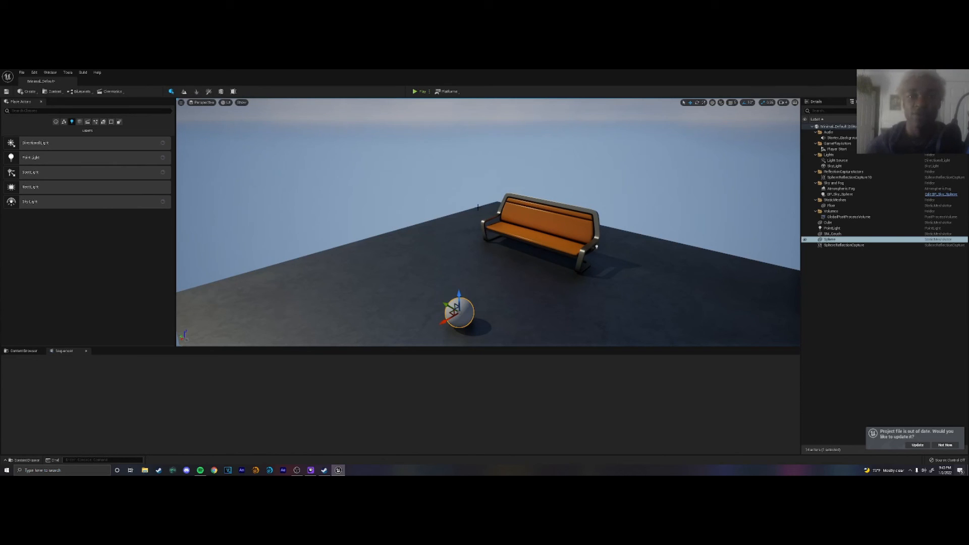
{"action": "right_click_drag", "start_coordinate": [477, 207], "coordinate": [481, 217]}
{"action": "right_click", "coordinate": [481, 216]}
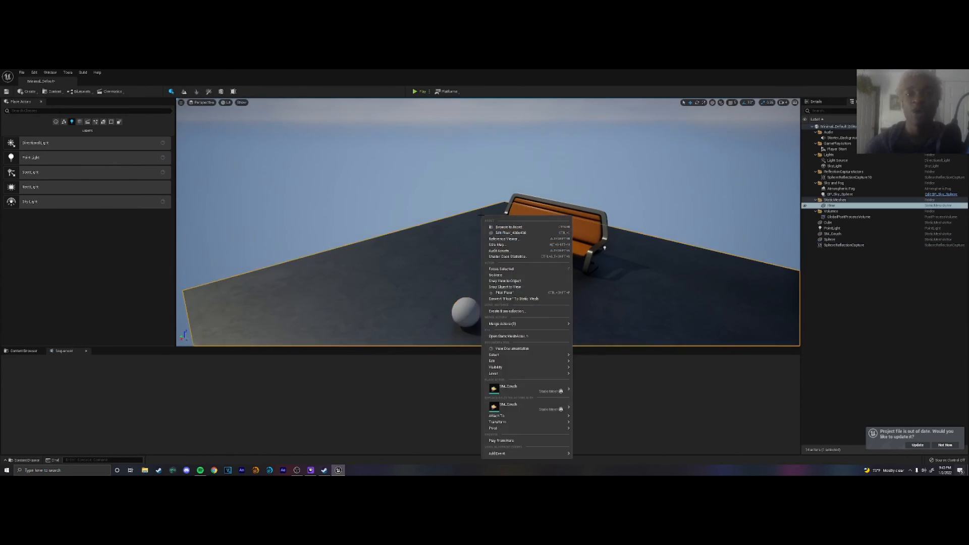
{"action": "left_click", "coordinate": [460, 200]}
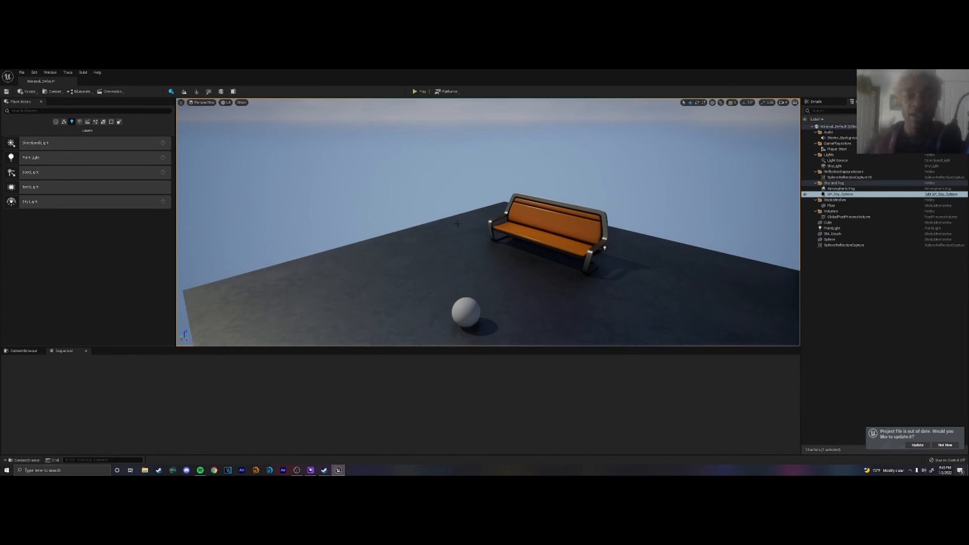
{"action": "right_click_drag", "start_coordinate": [457, 224], "coordinate": [493, 253]}
{"action": "key", "text": "a"}
{"action": "key", "text": "s"}
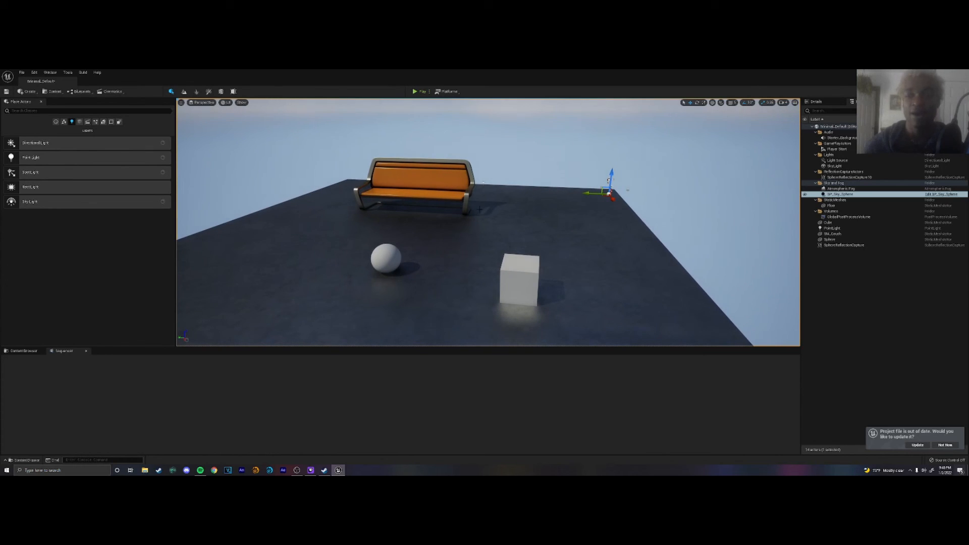
{"action": "right_click_drag", "start_coordinate": [493, 252], "coordinate": [491, 245]}
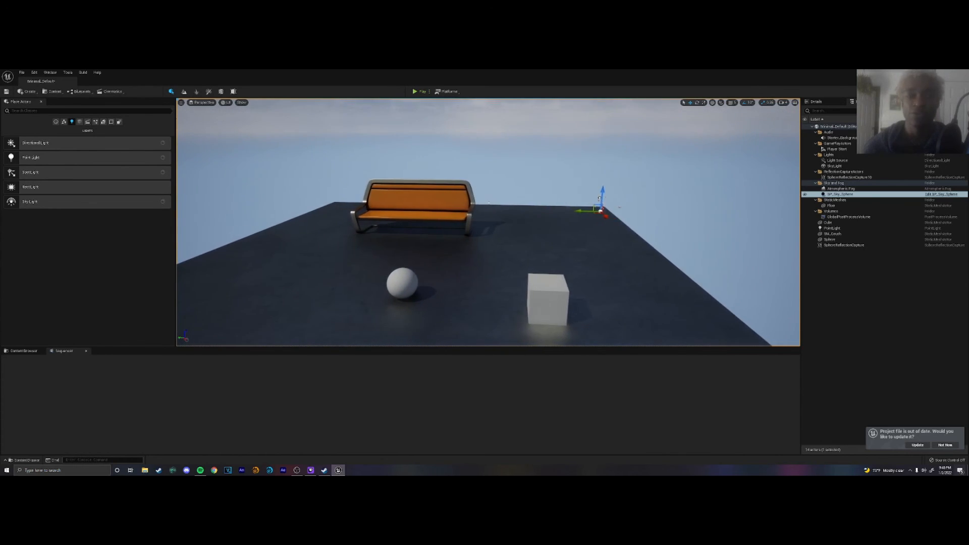
{"action": "key", "text": "s"}
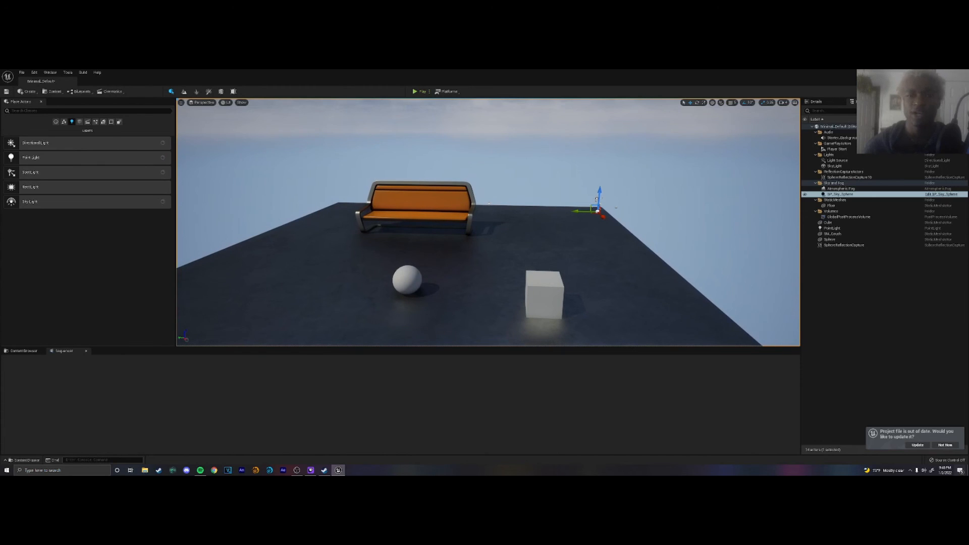
{"action": "right_click_drag", "start_coordinate": [491, 245], "coordinate": [496, 249]}
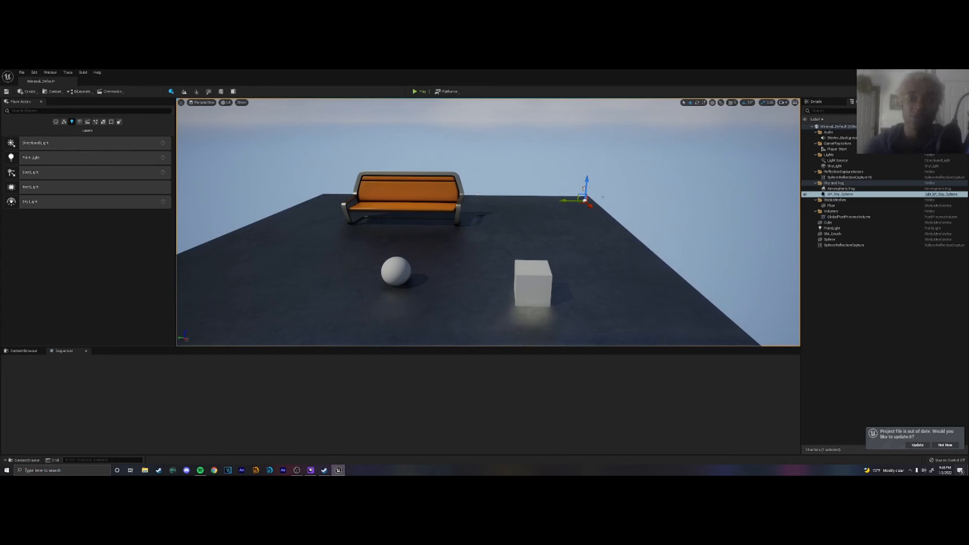